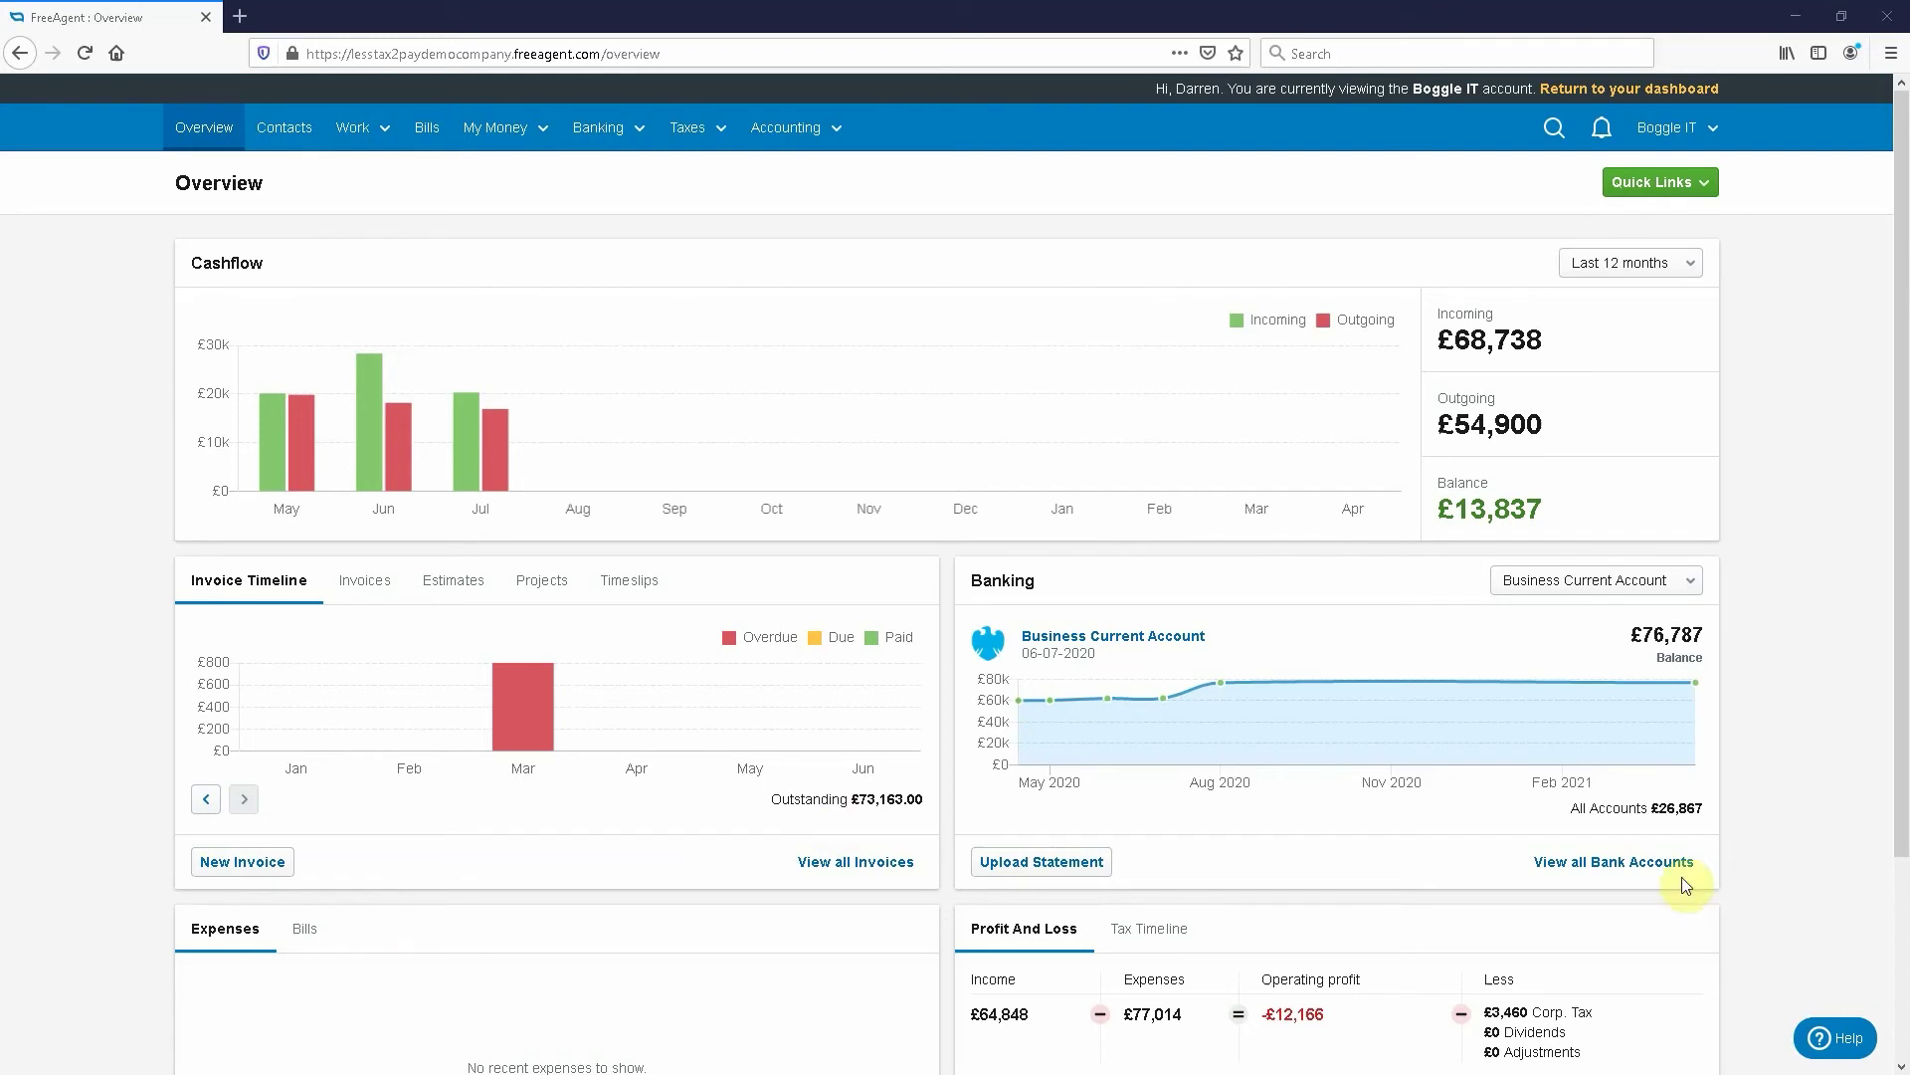
Create a new bank account named Sales Account from the bank accounts summary, keeping the default currency, status and opening balance
click(1592, 863)
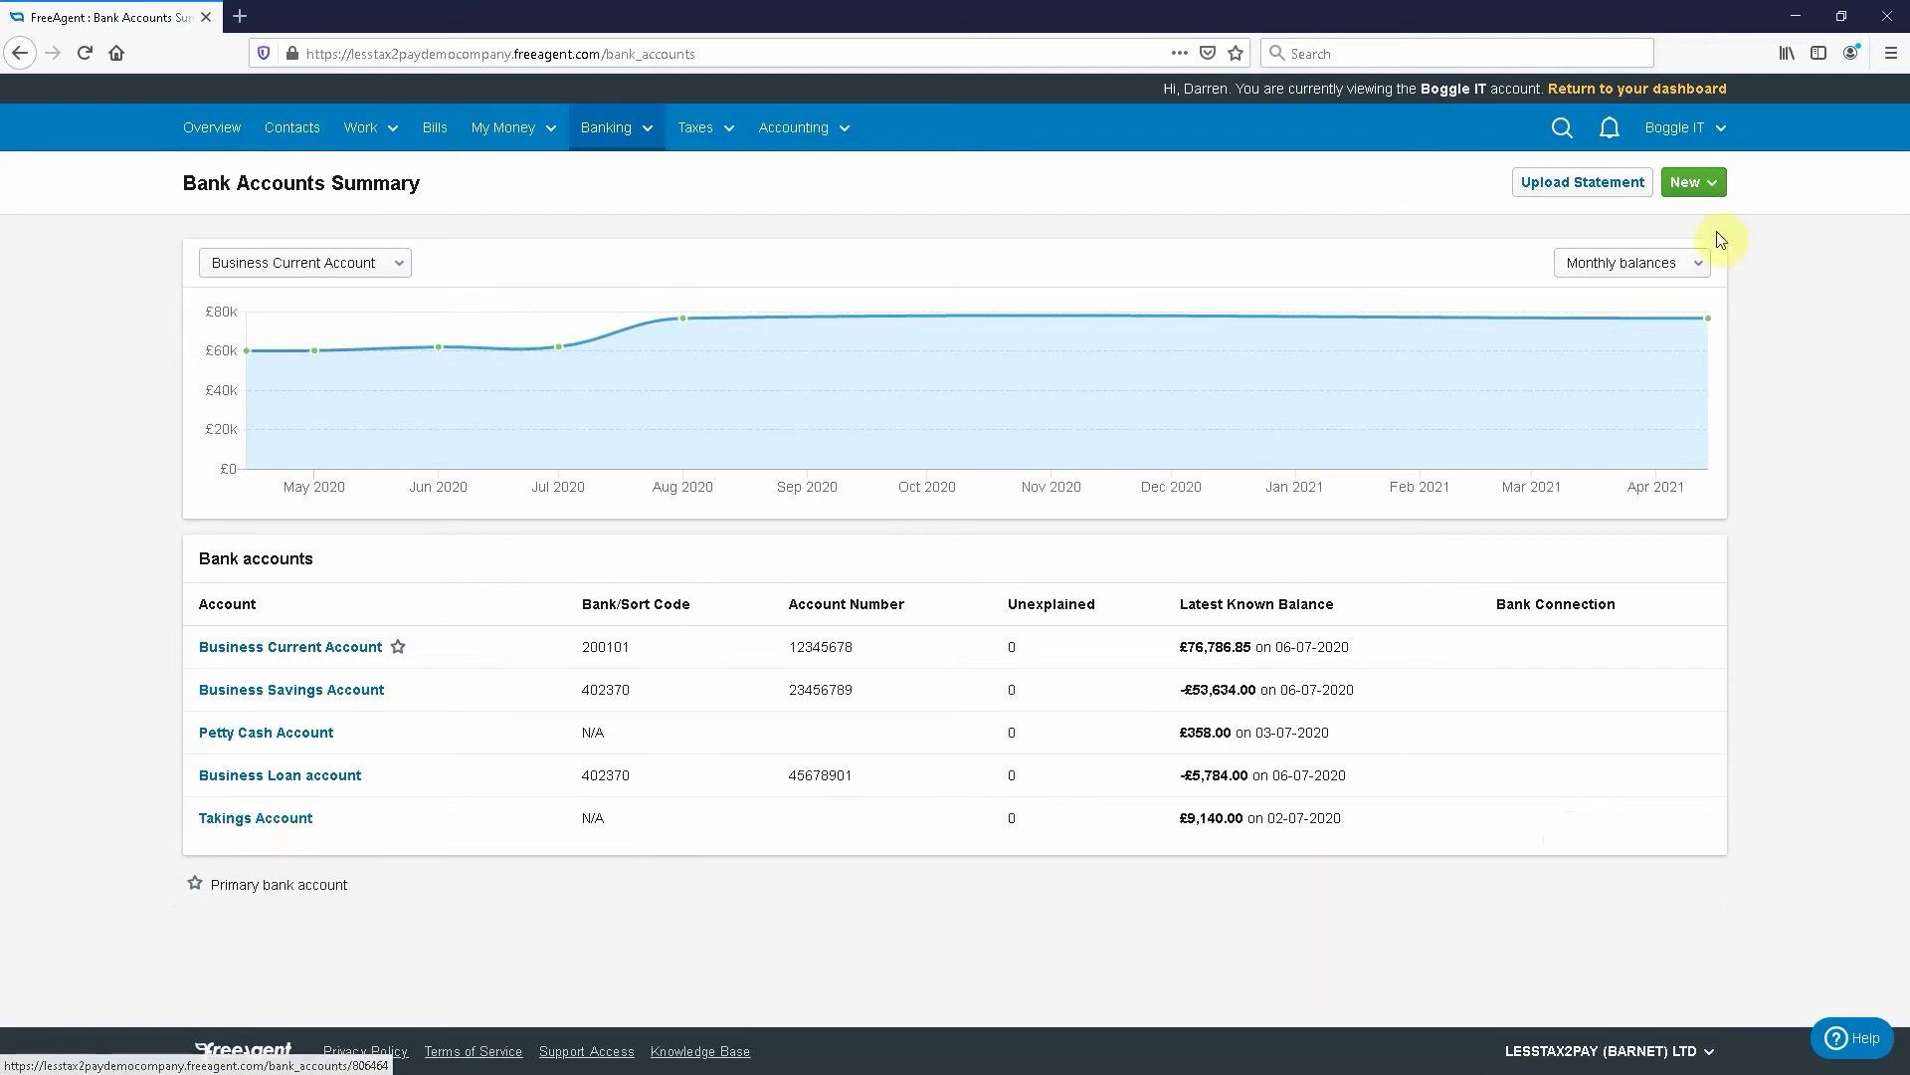
click(1692, 182)
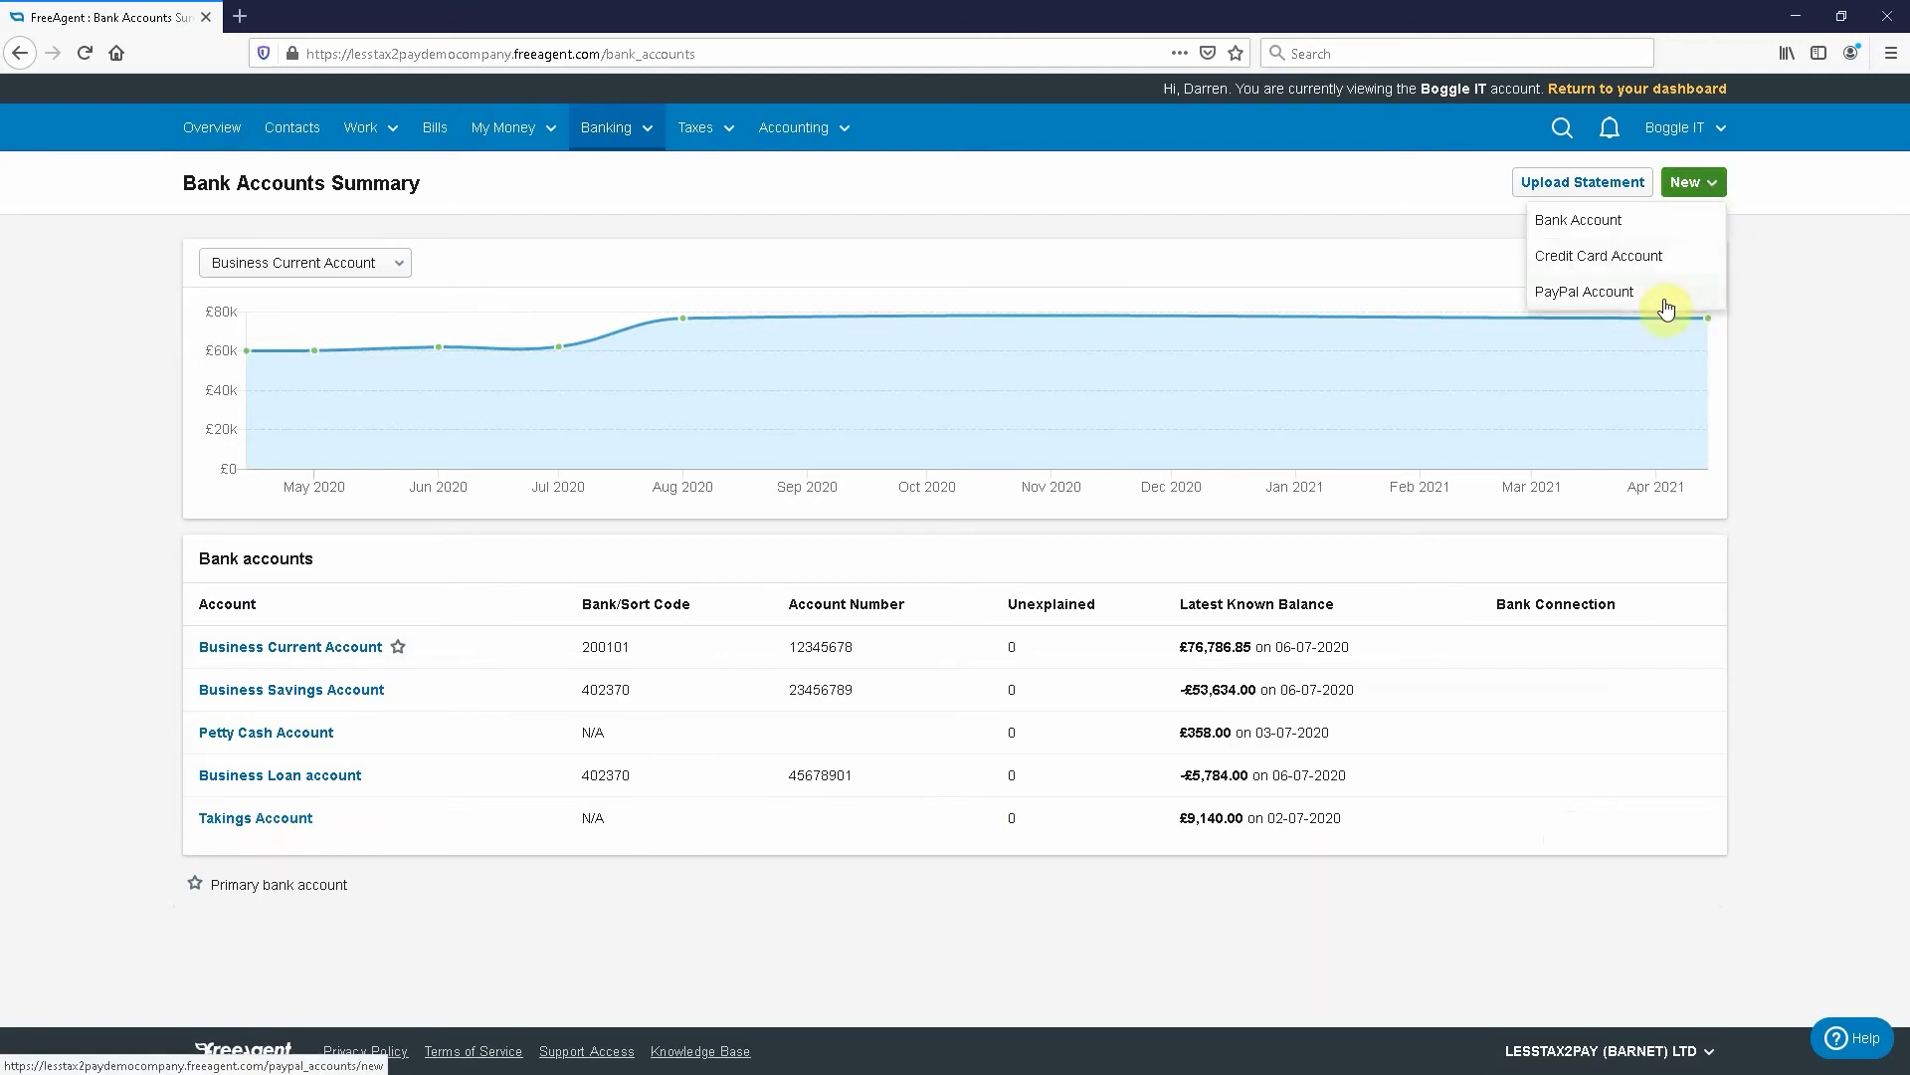
click(1602, 225)
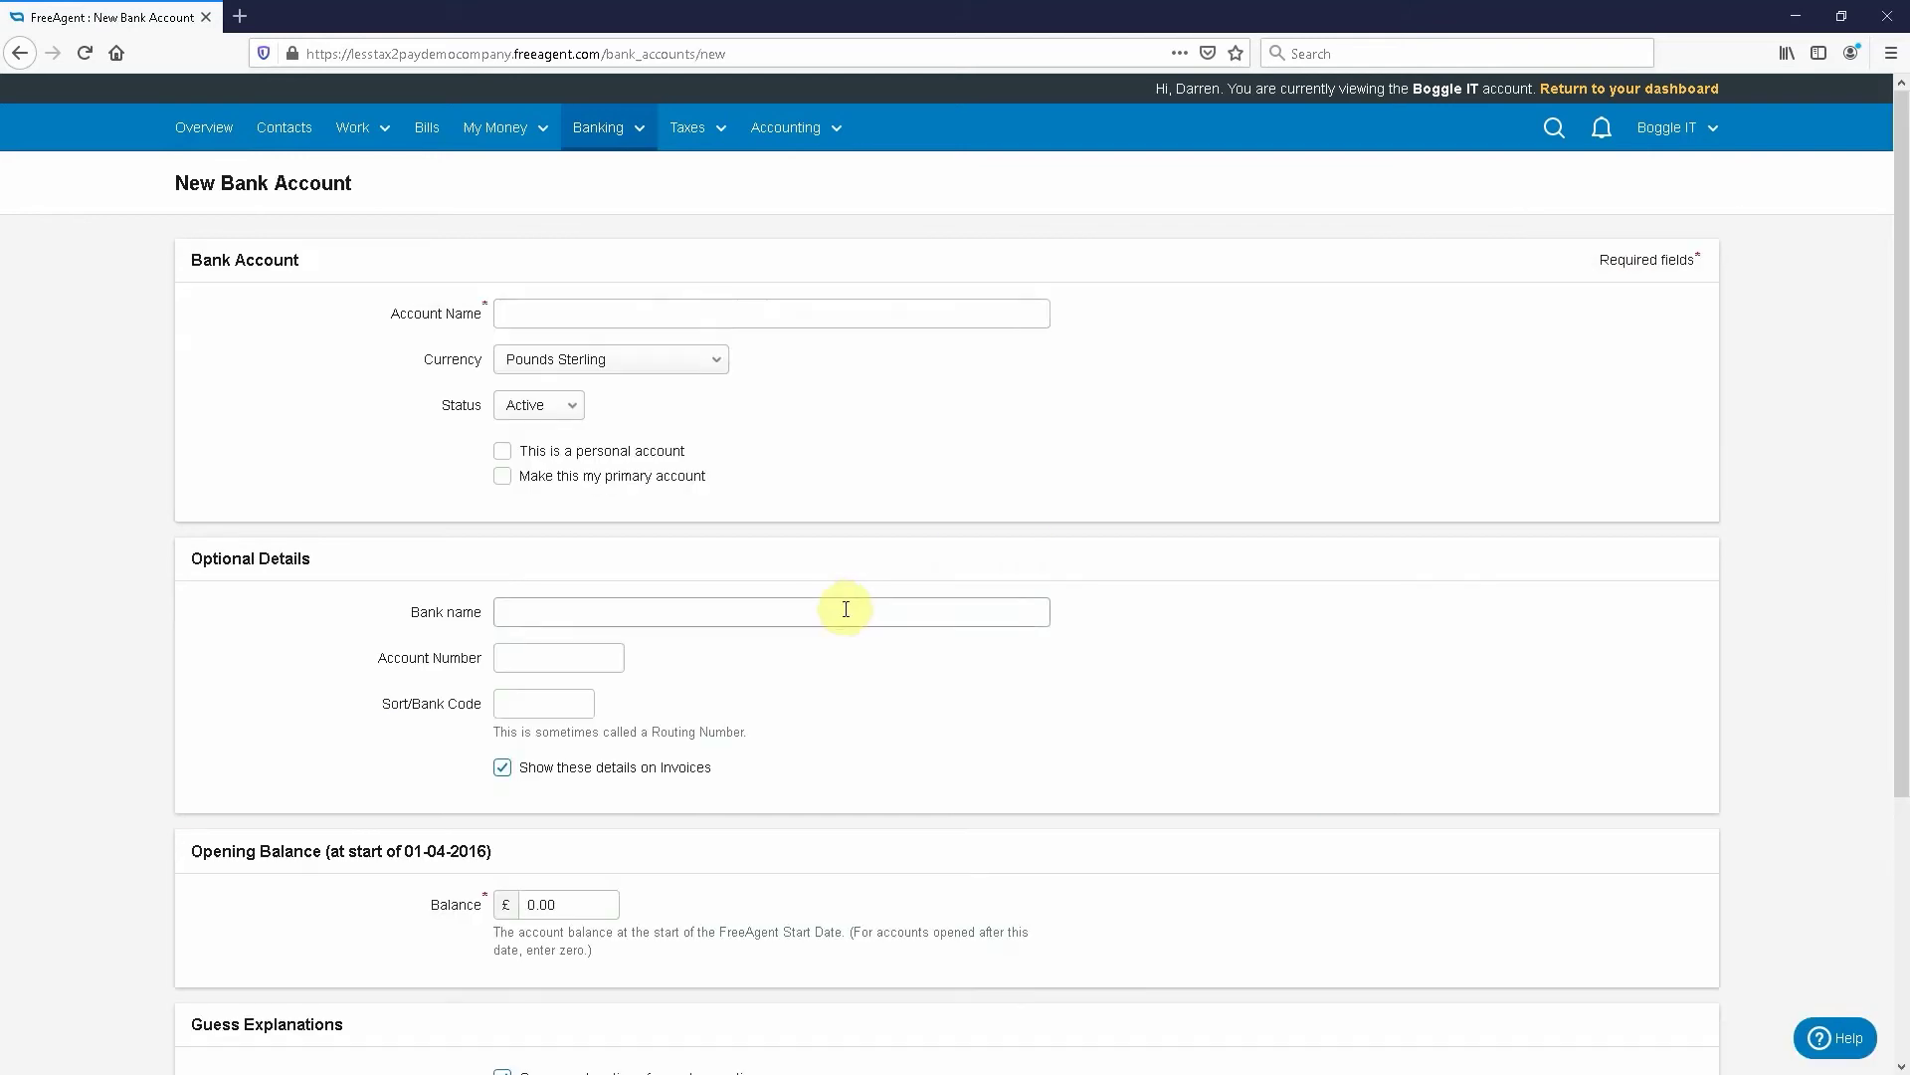
click(611, 308)
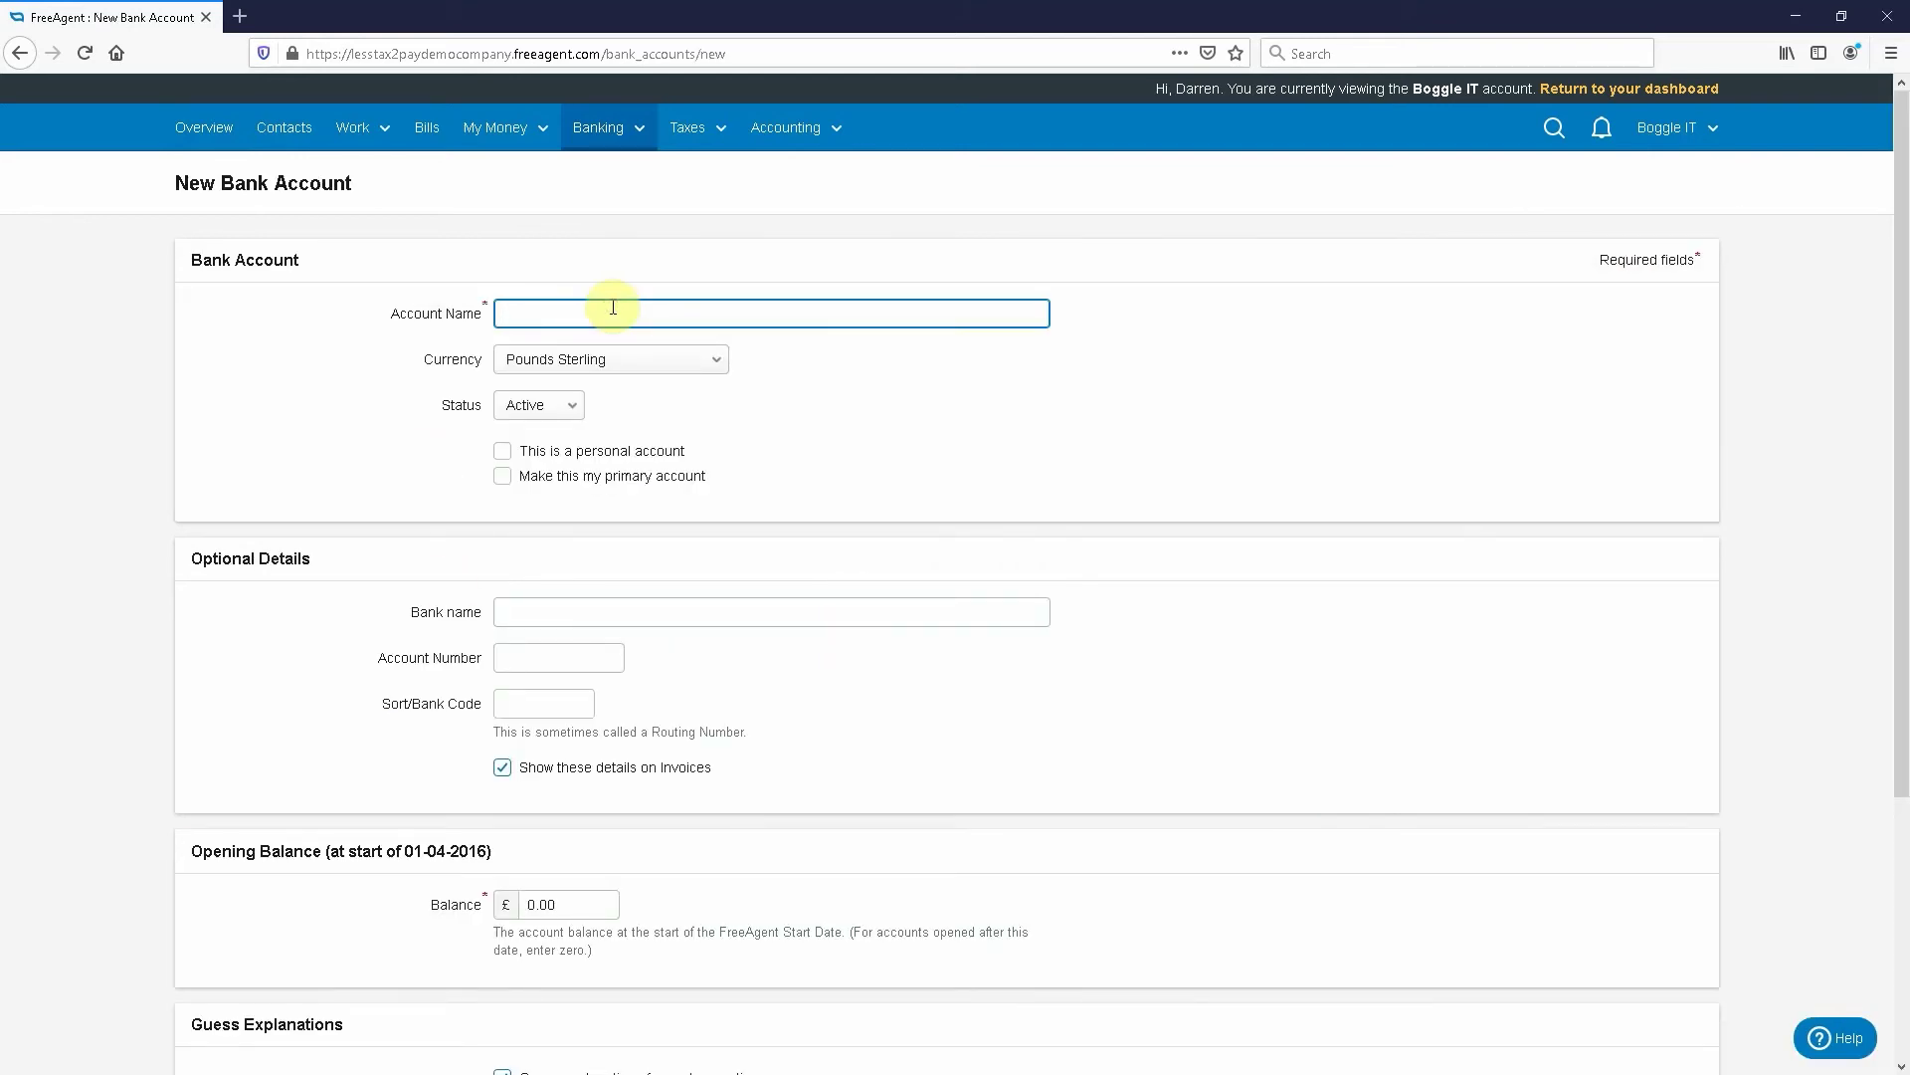
text(DR)
key(BackSpace)
key(BackSpace)
text(Sales Account)
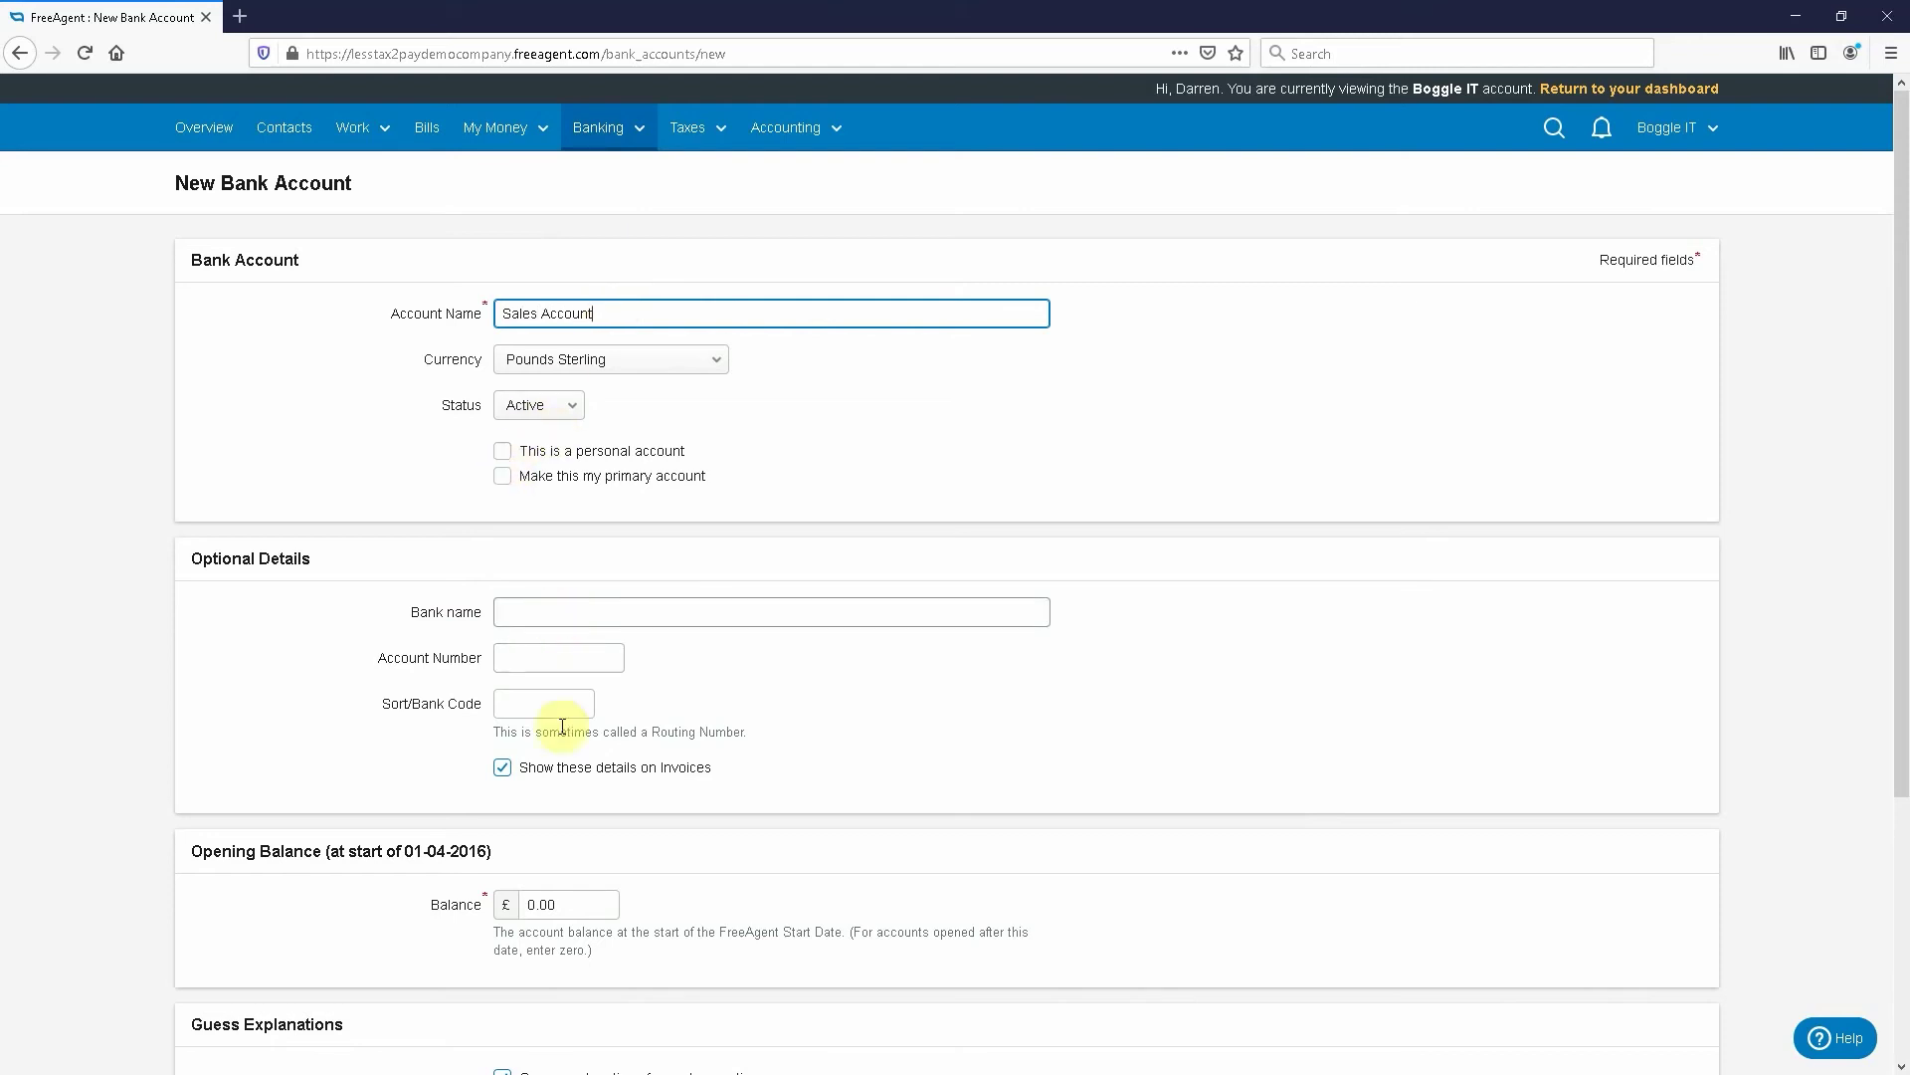
scroll(557, 816, down, 2)
scroll(550, 816, down, 2)
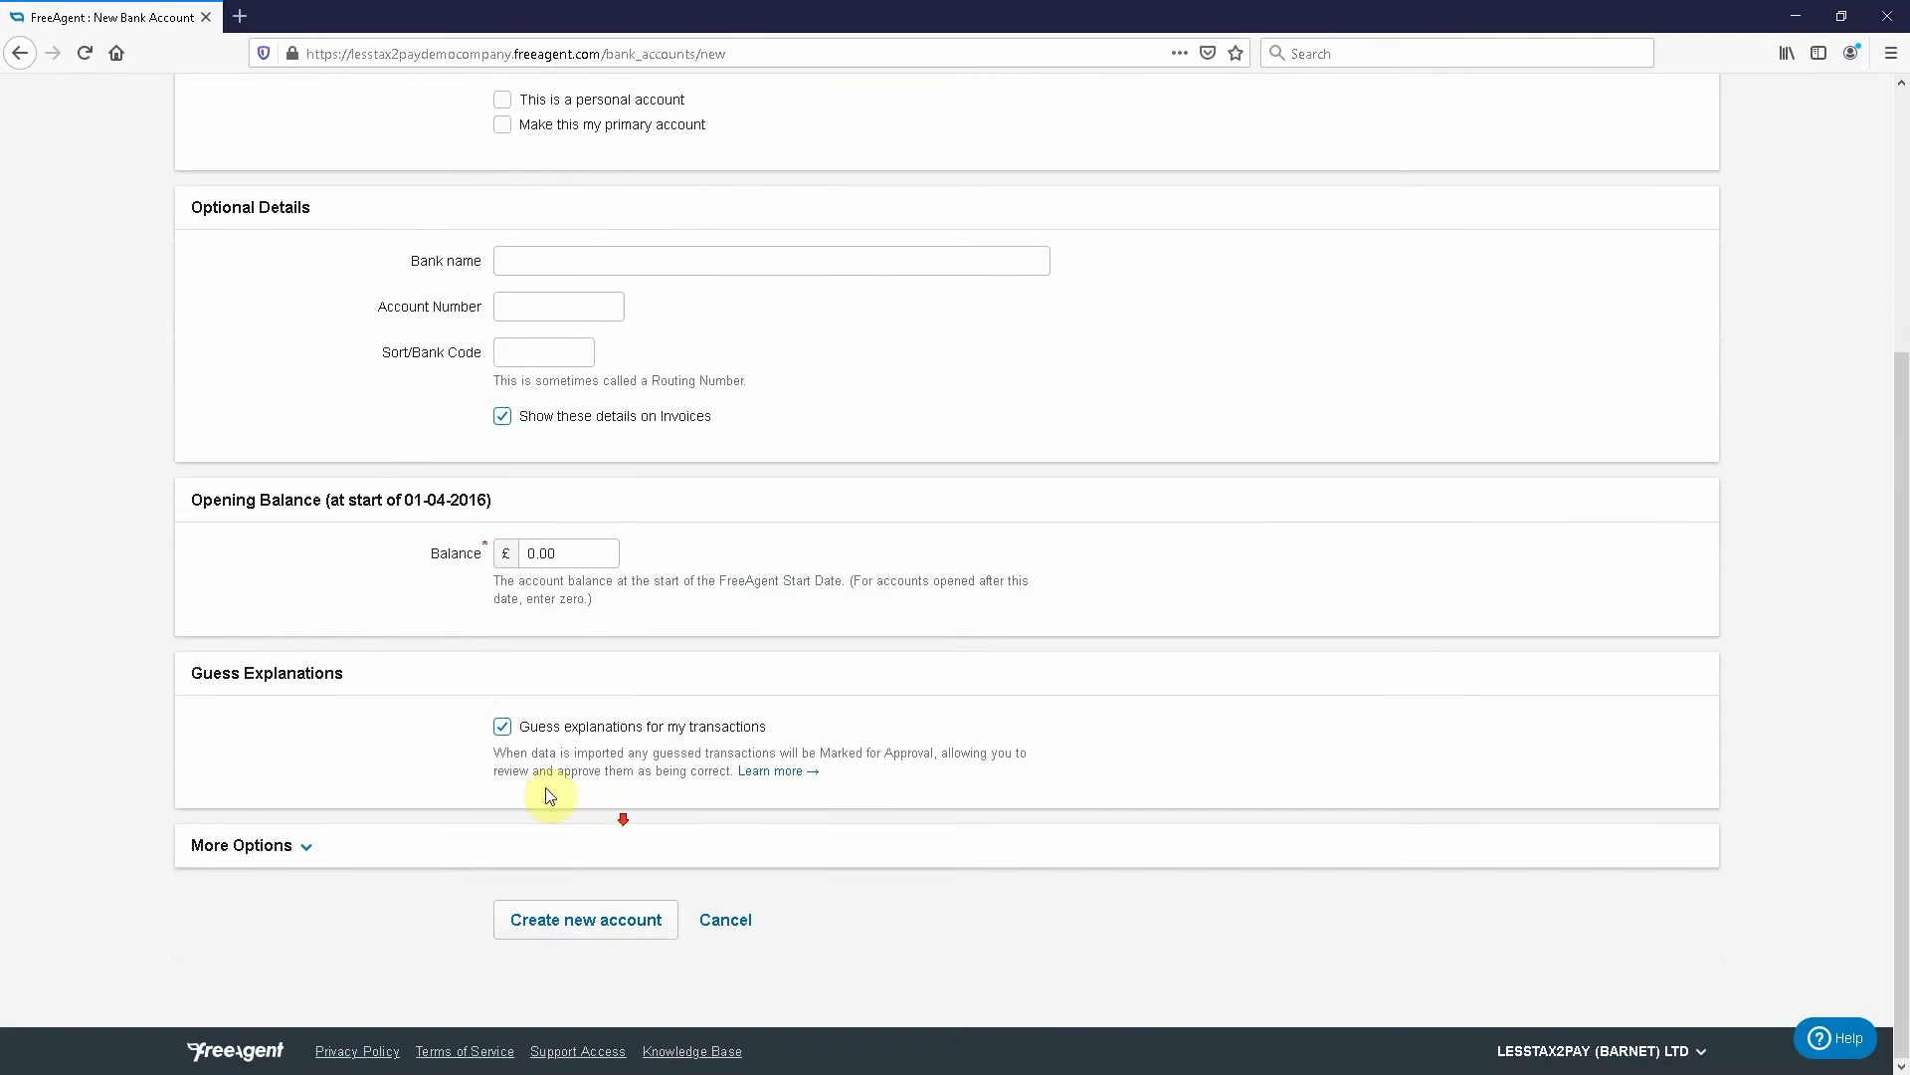
click(627, 922)
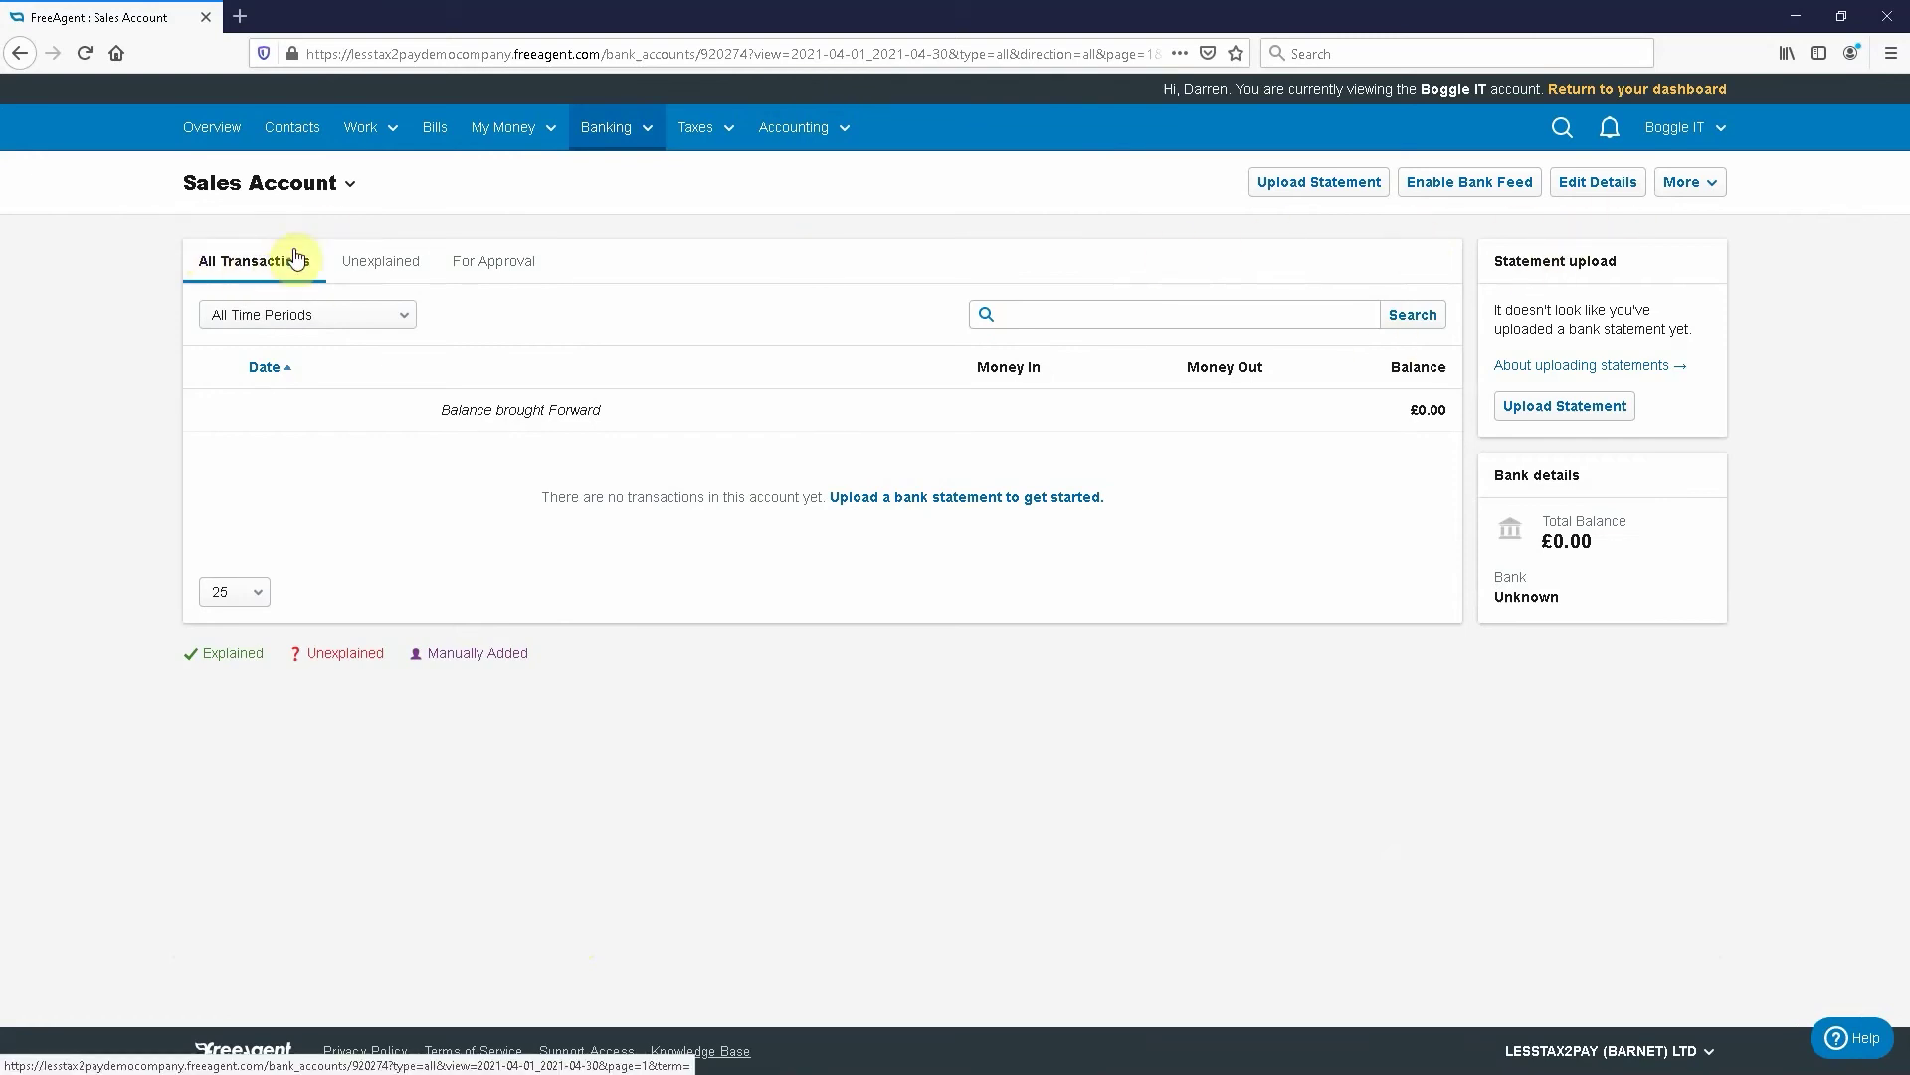
Switch to the Takings Account and start adding a manual transaction to it
click(347, 189)
click(260, 366)
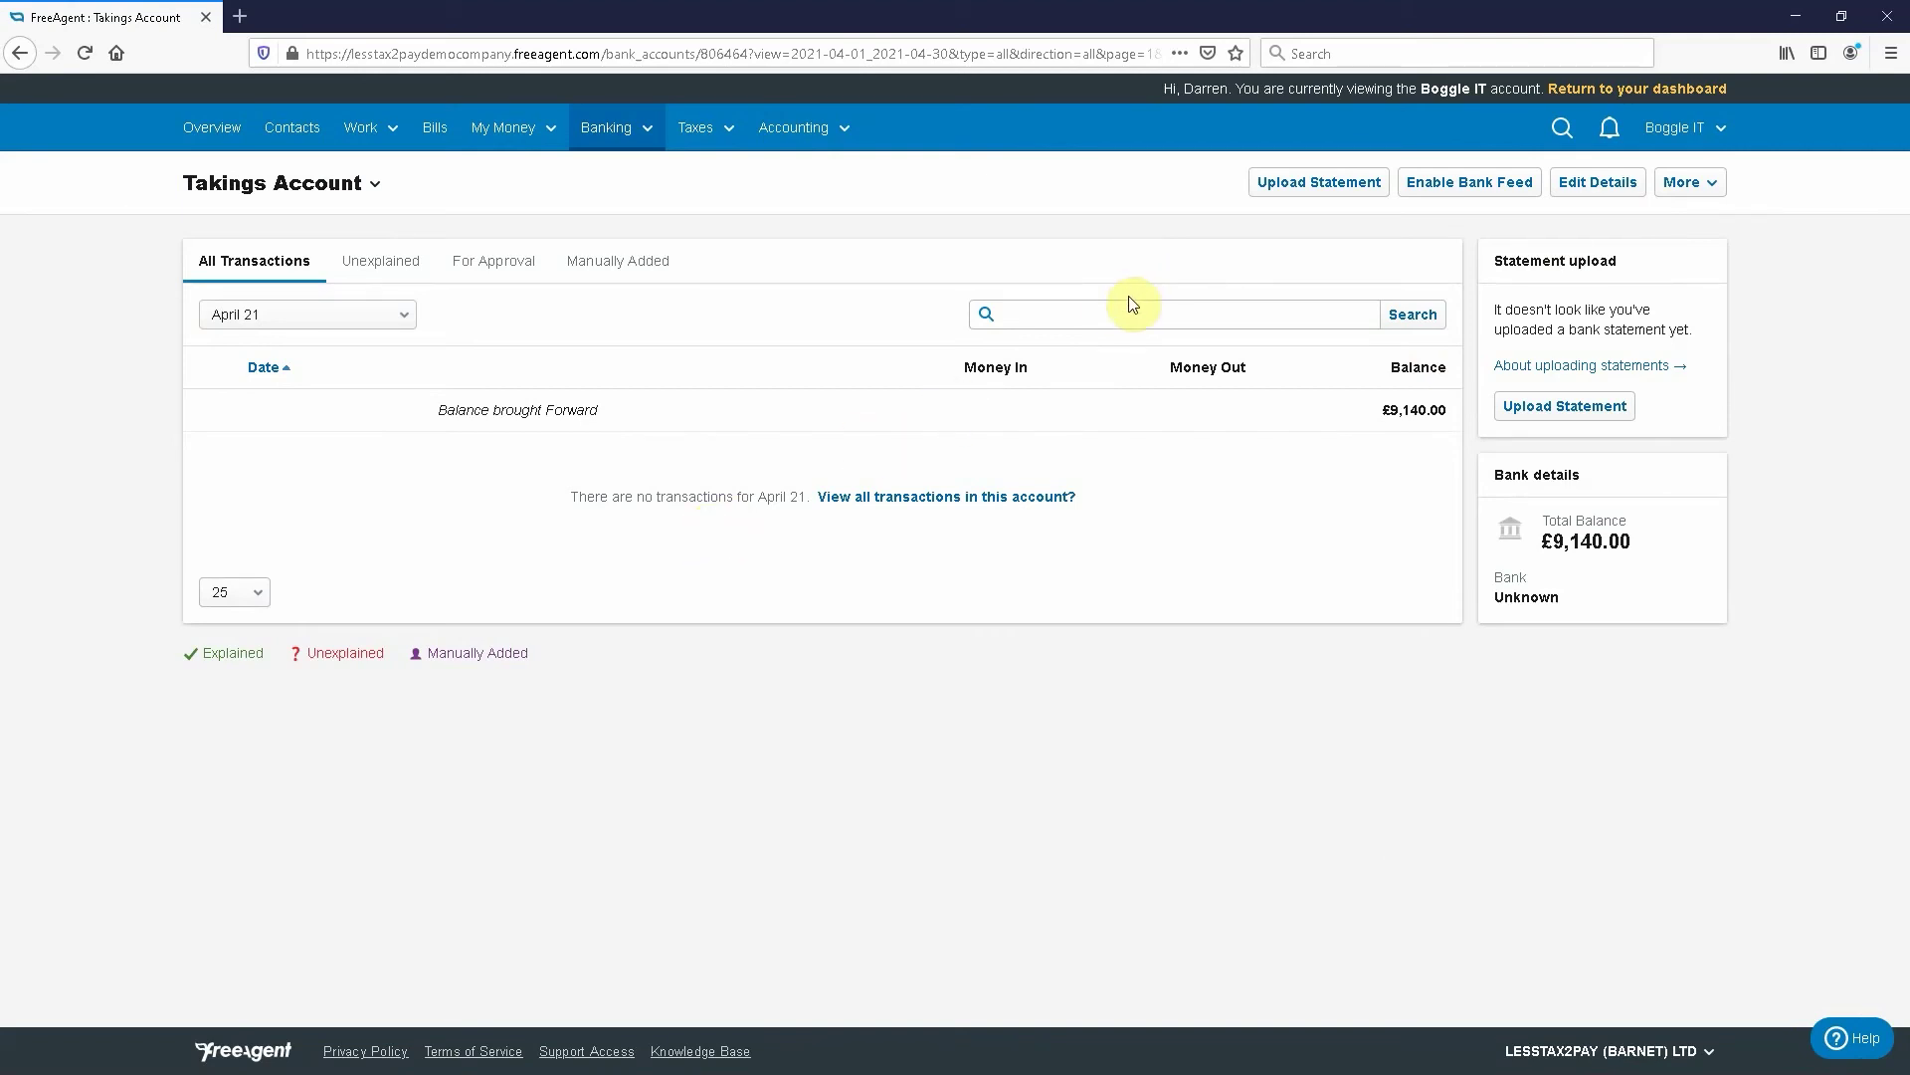
click(1689, 182)
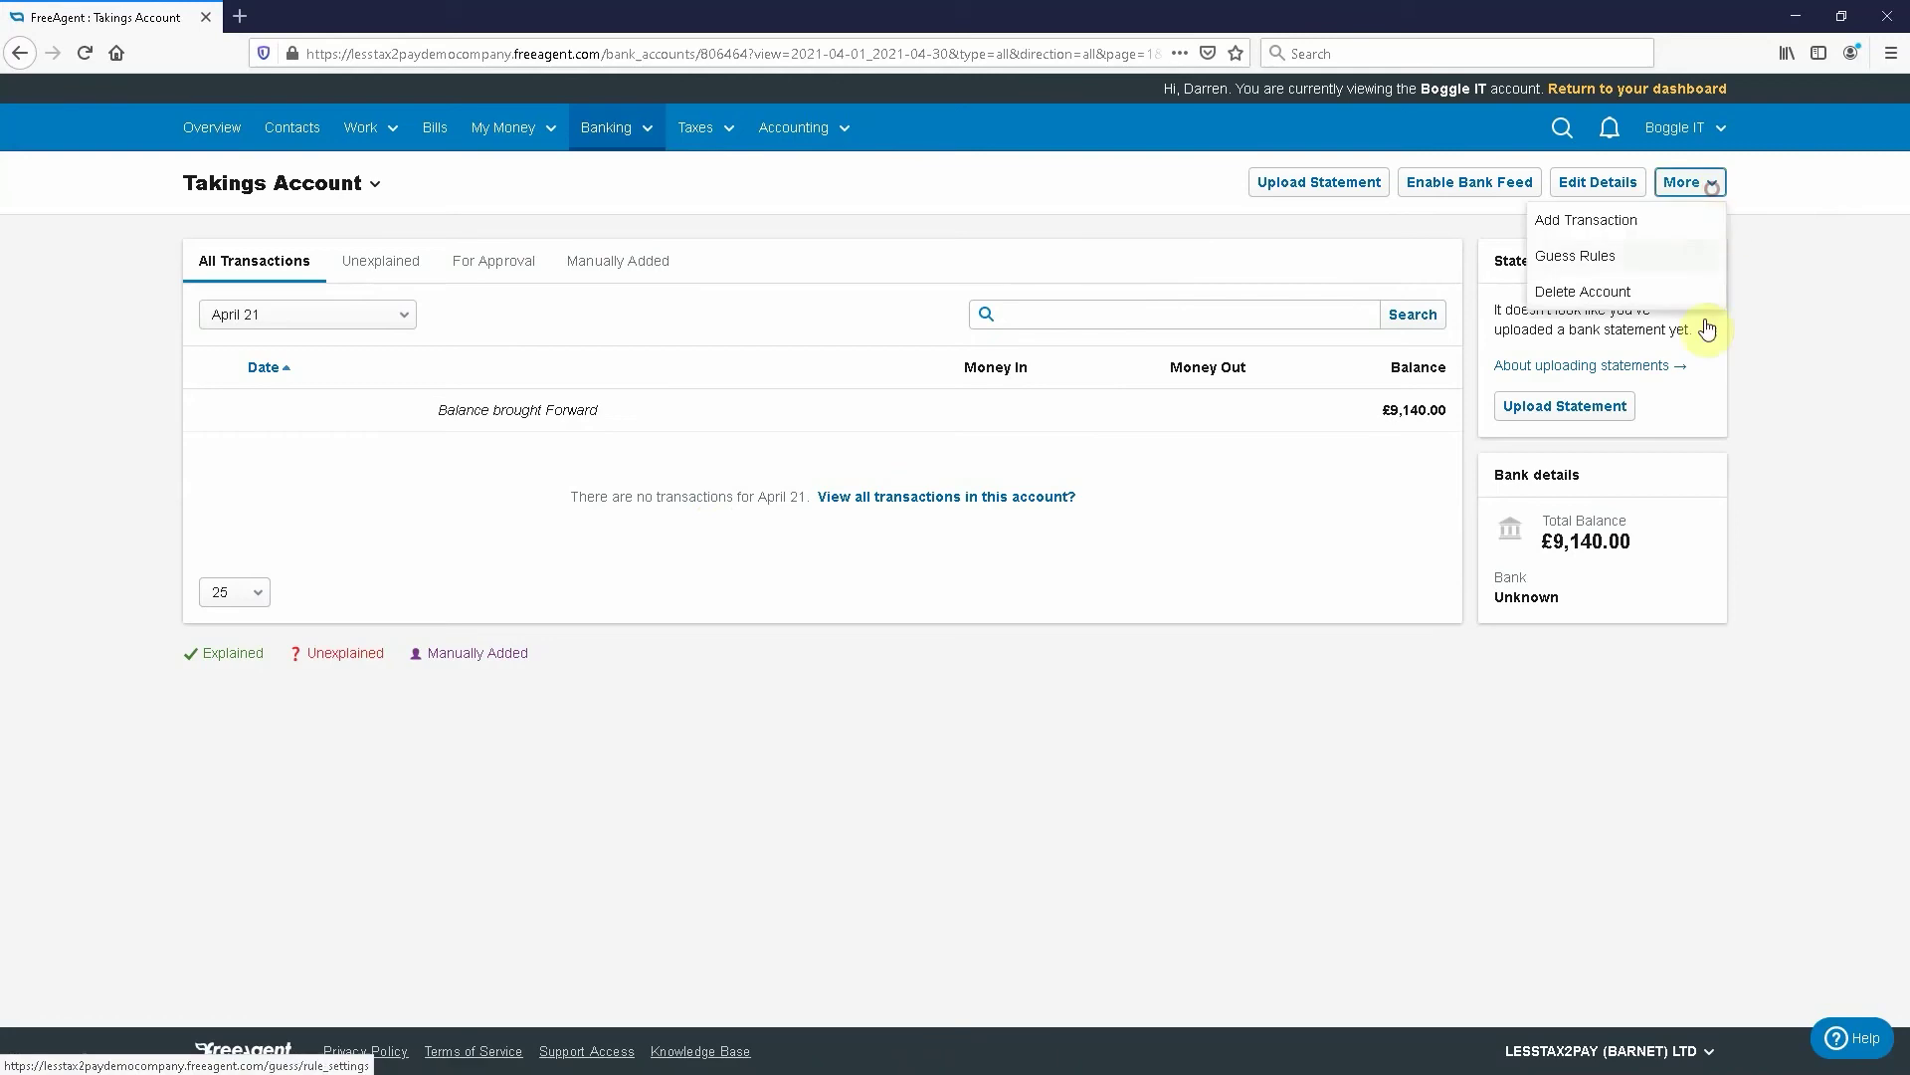
click(1603, 228)
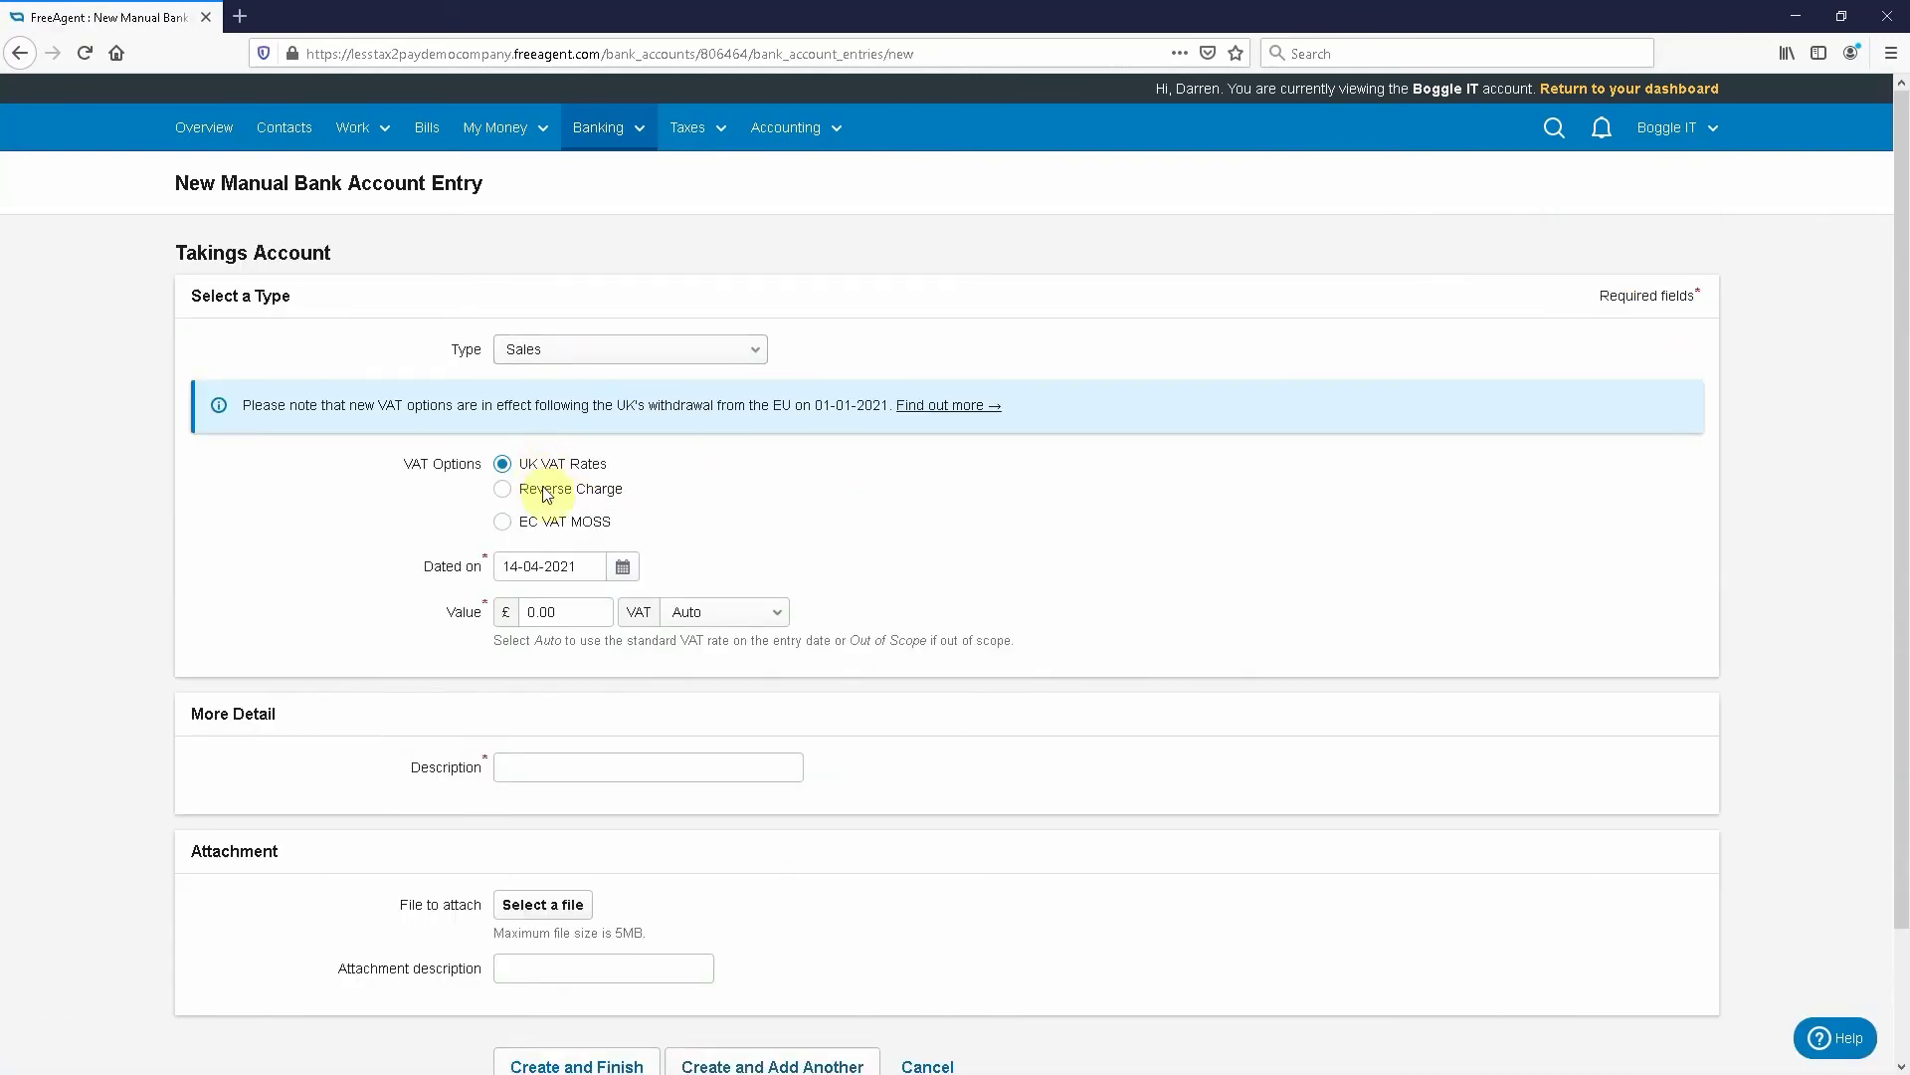
Record a sales entry dated 14-04-2021 for £1200 with the description "Daily Takings for 14th April", then create and finish
click(542, 567)
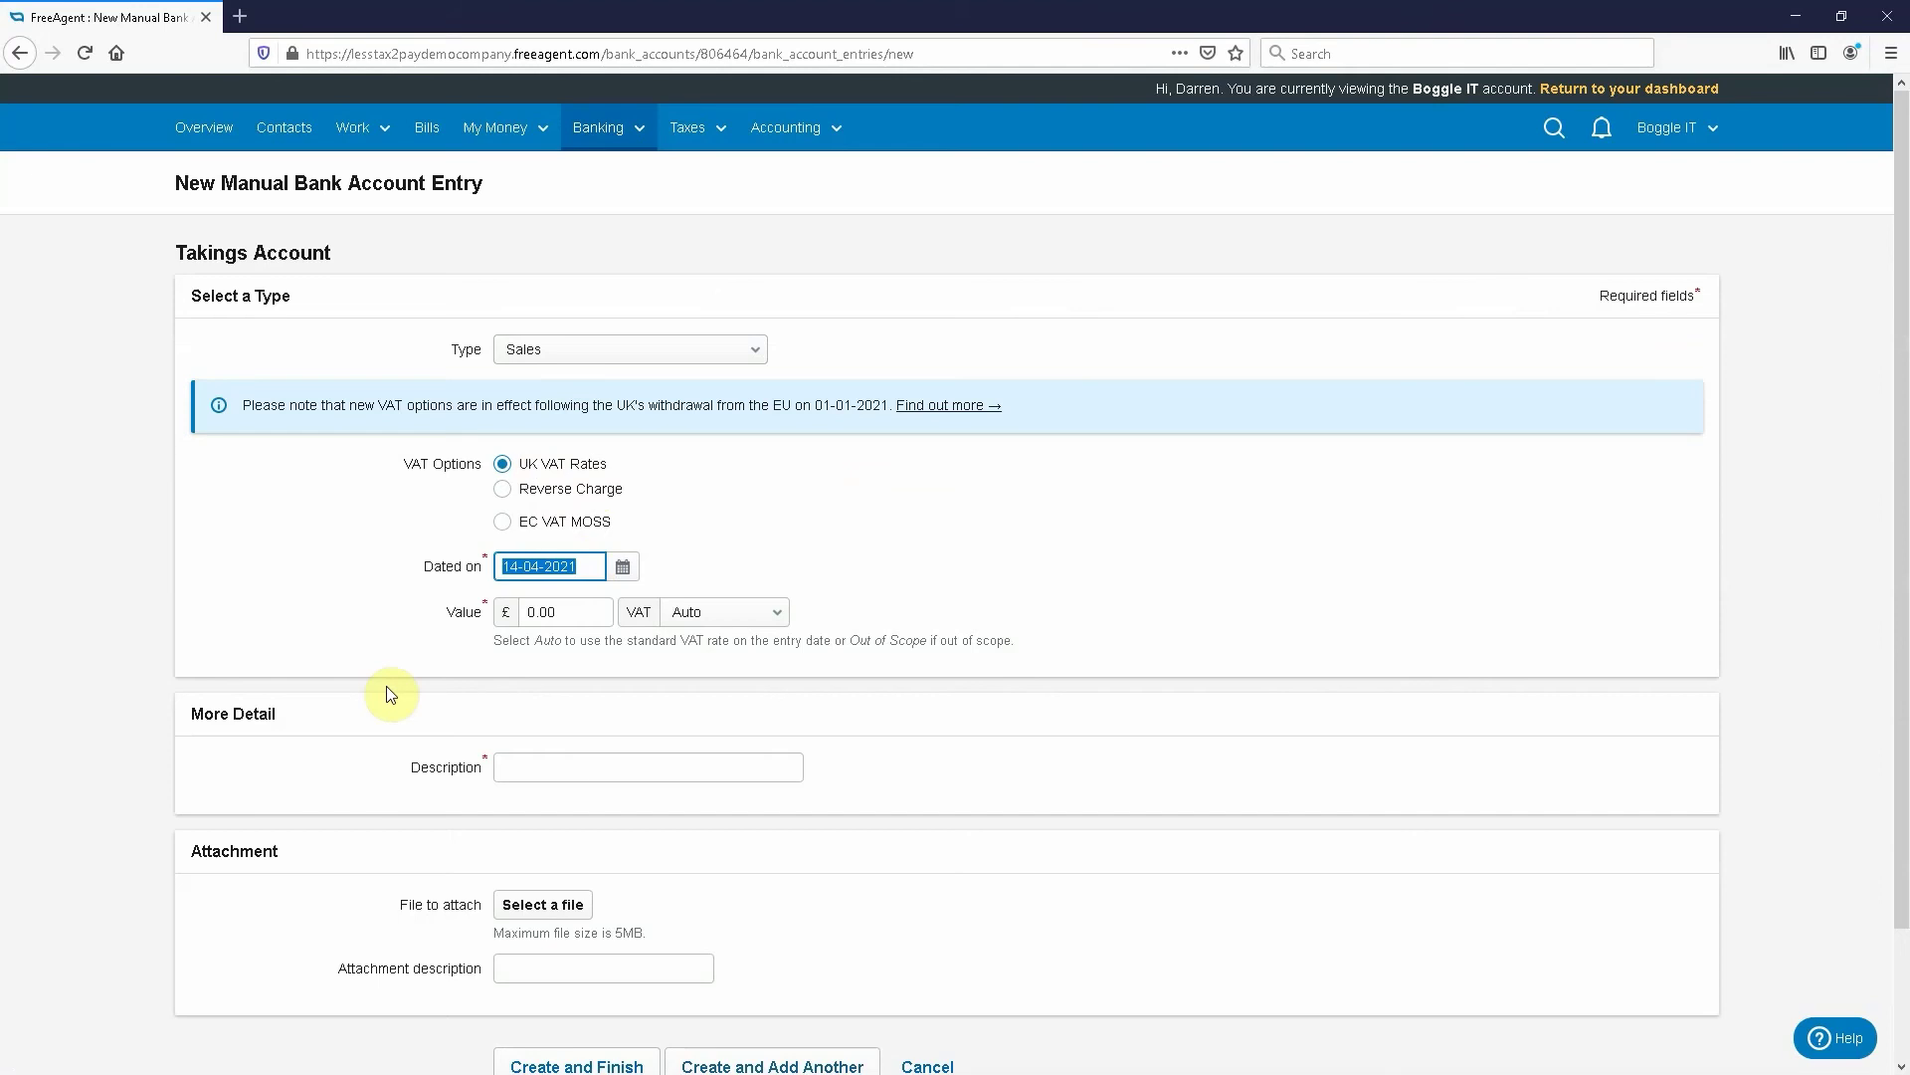
text(14-04-2021)
key(Tab)
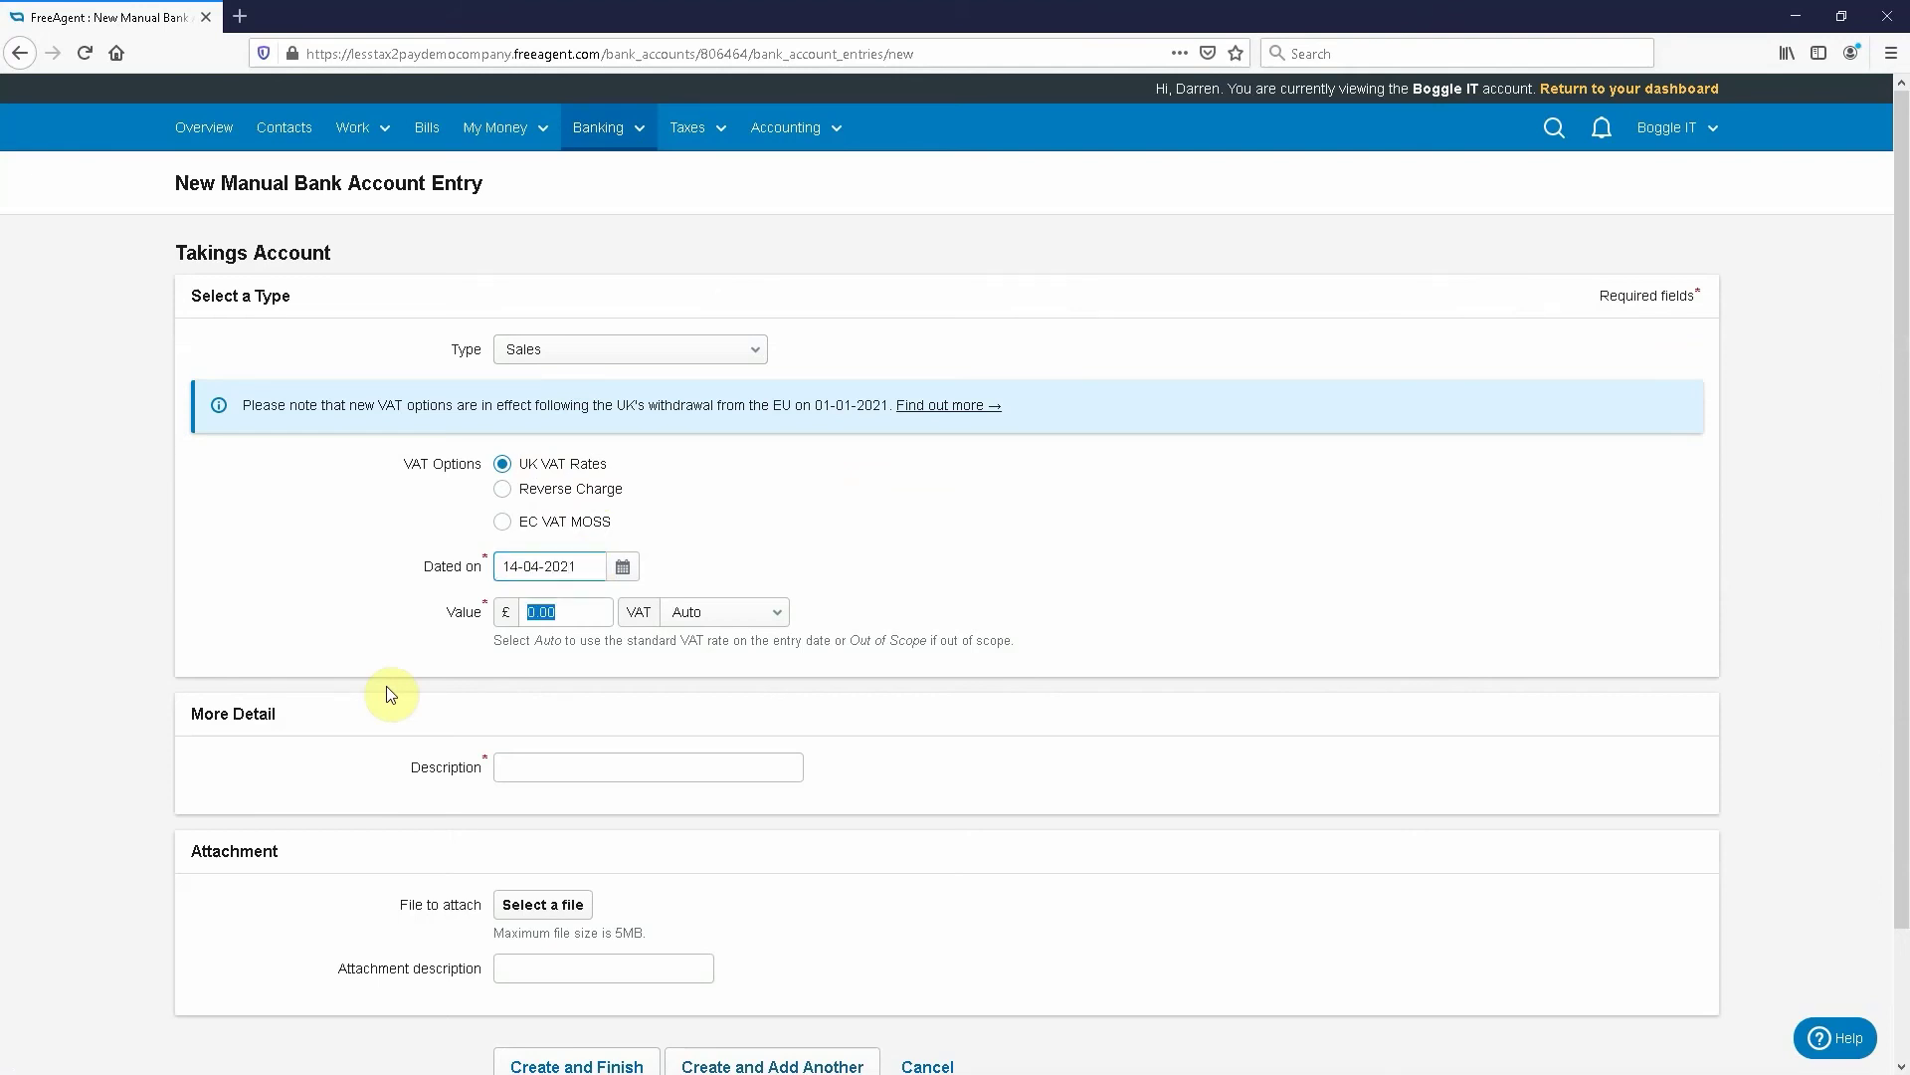
text(1200)
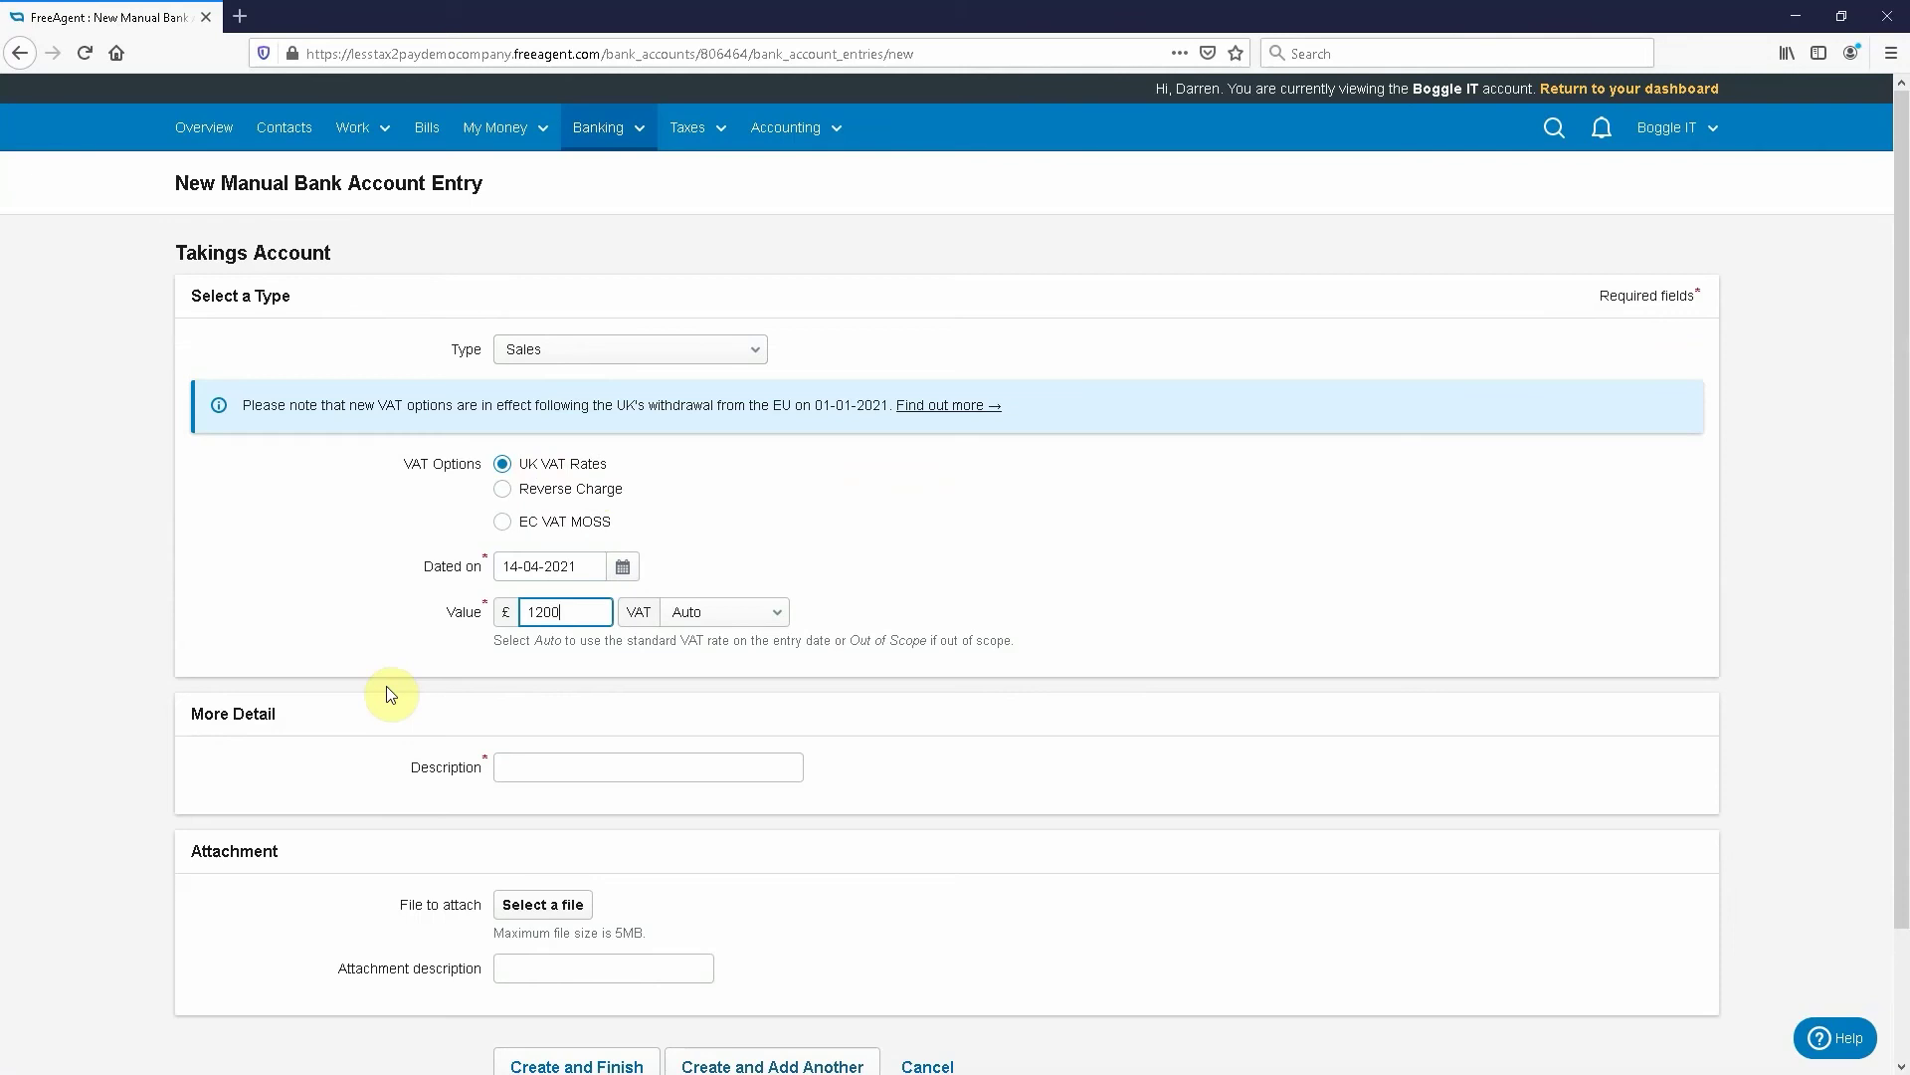
key(Tab)
click(587, 771)
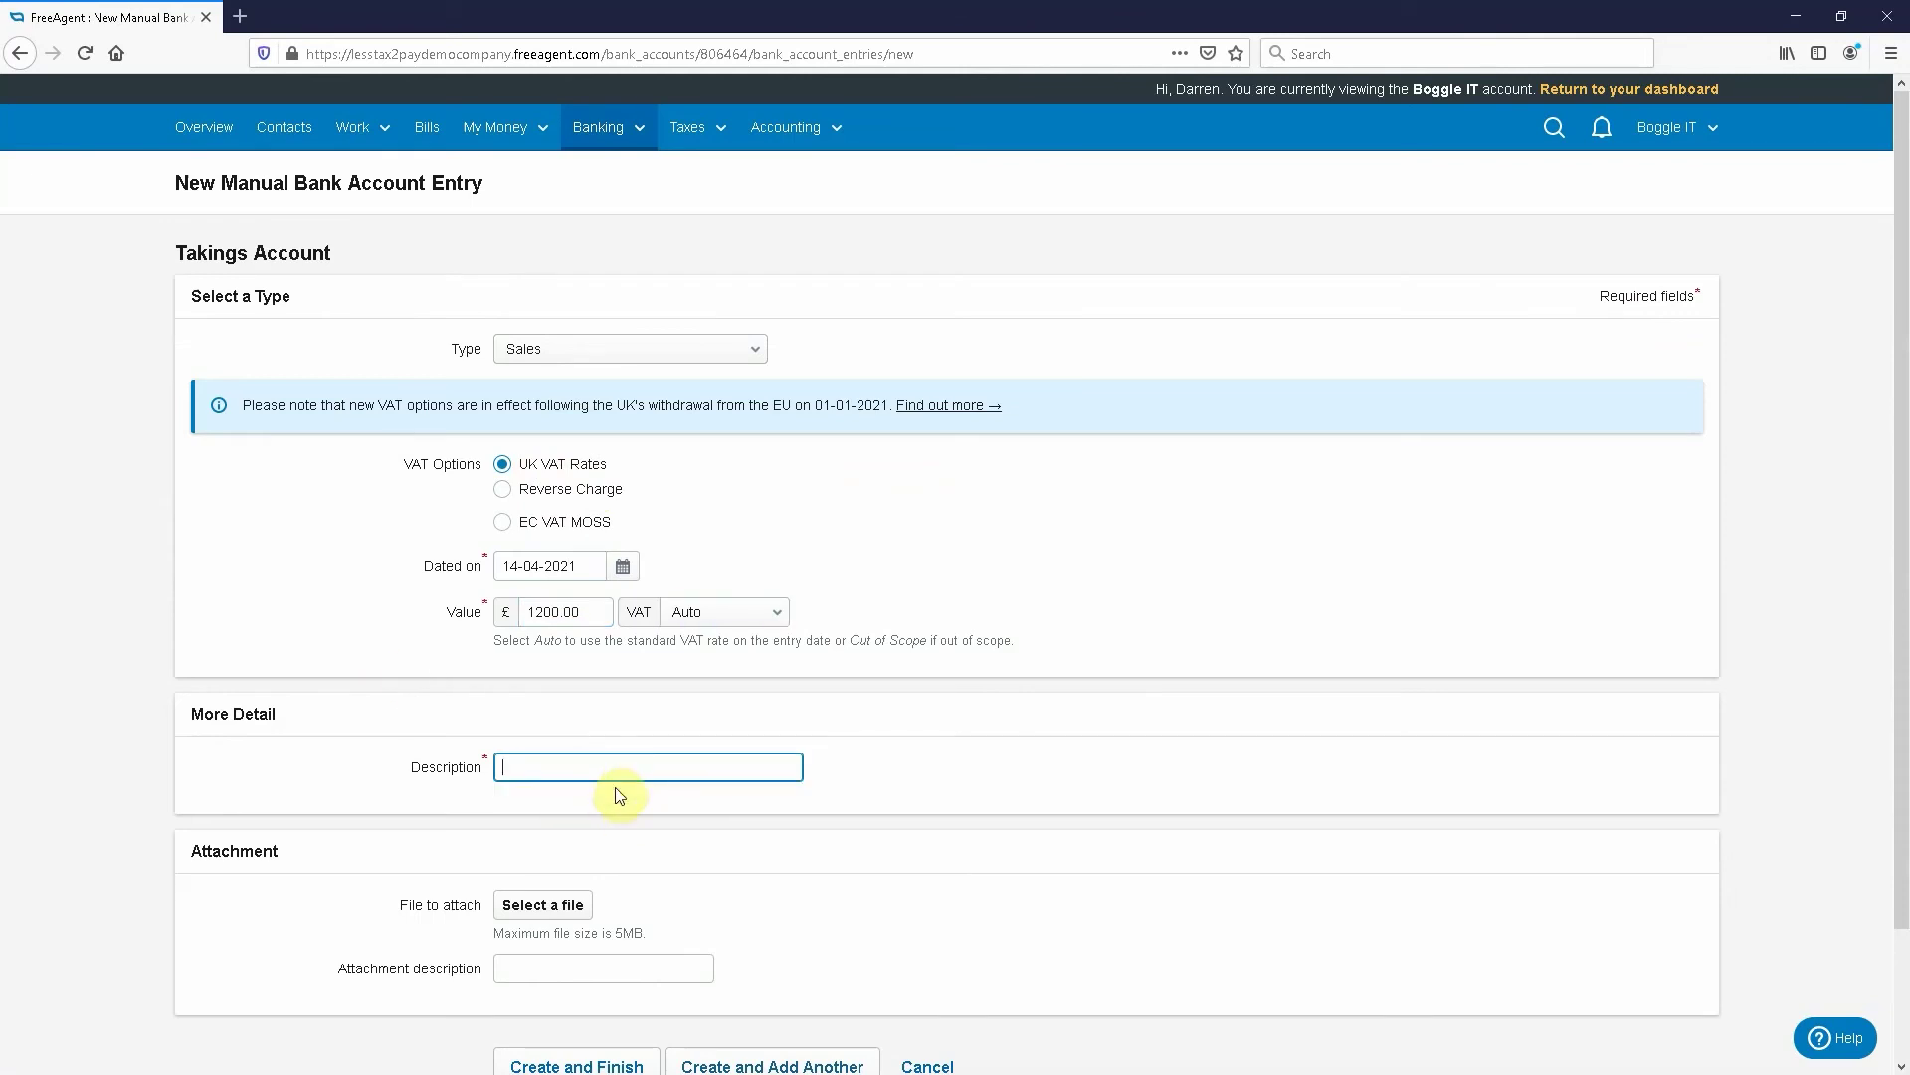
text(Daily Takings for 14th April)
scroll(631, 855, down, 3)
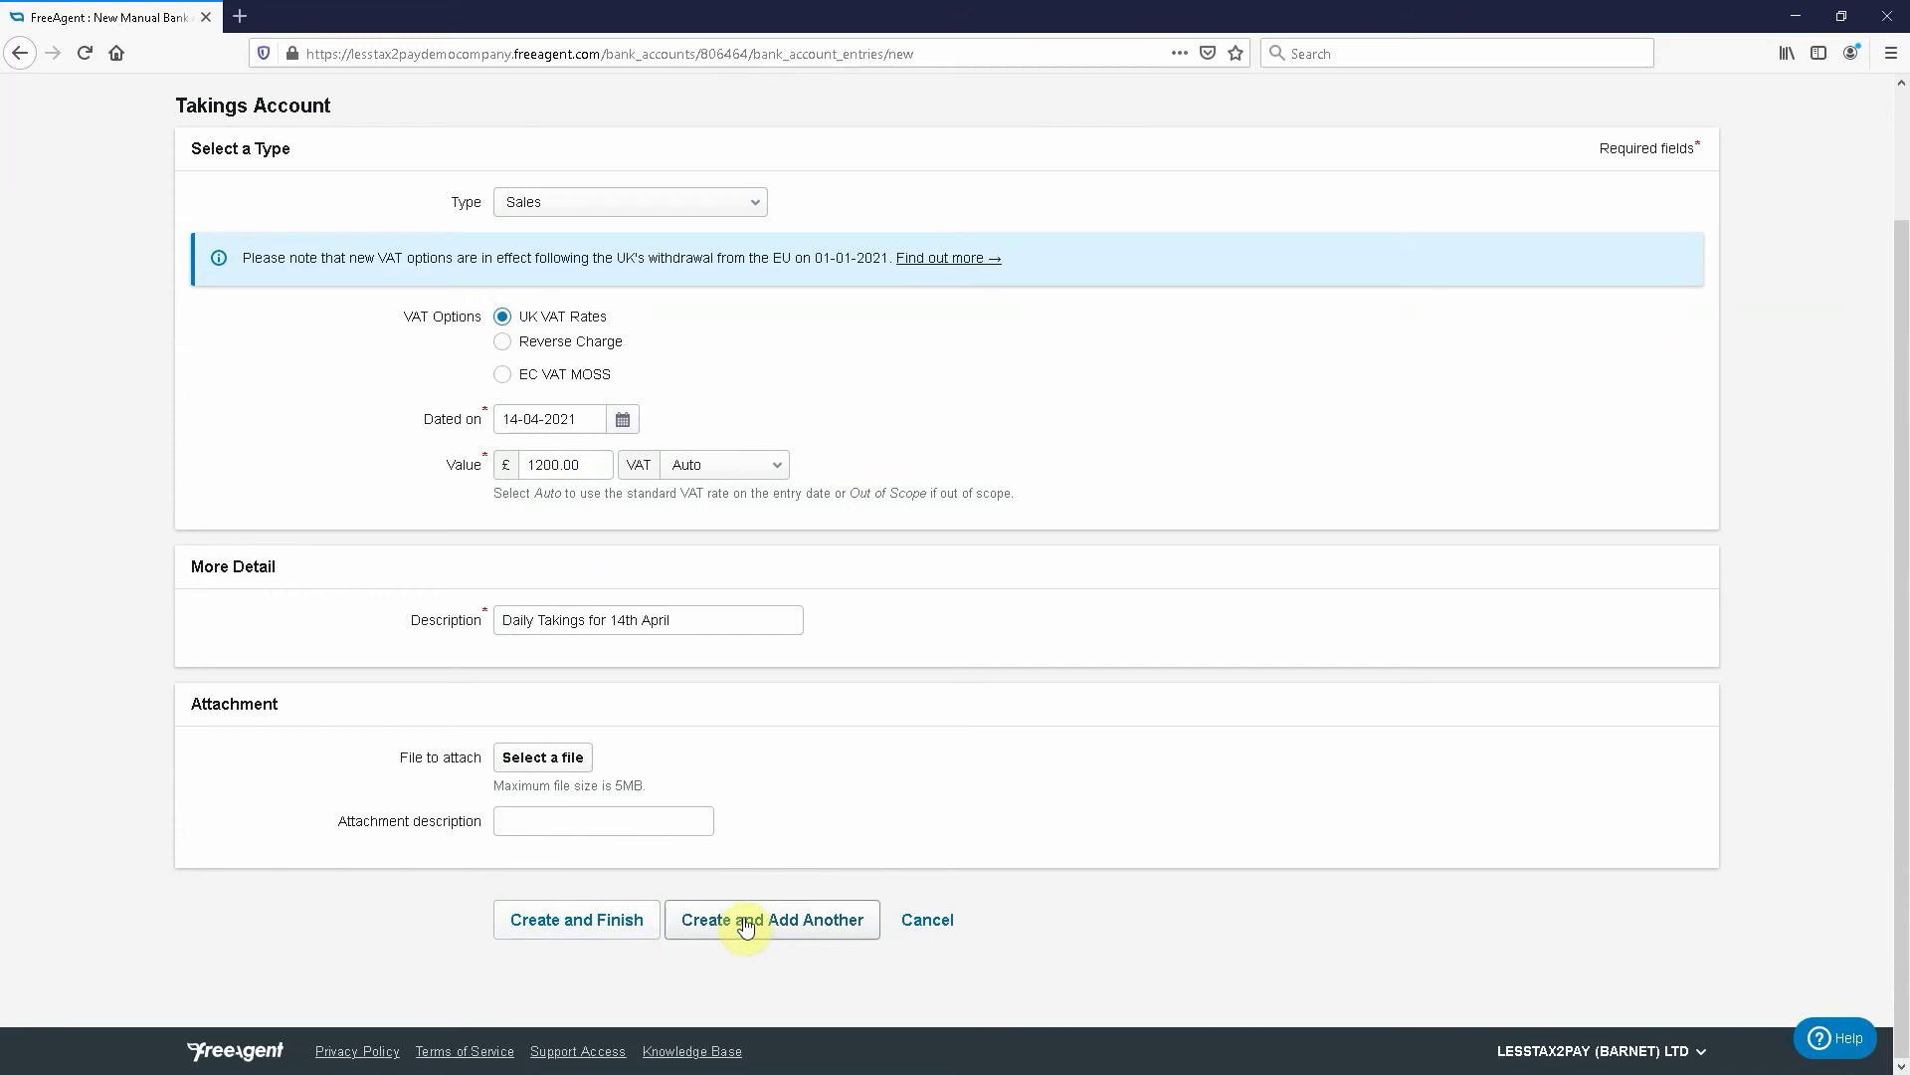
click(577, 913)
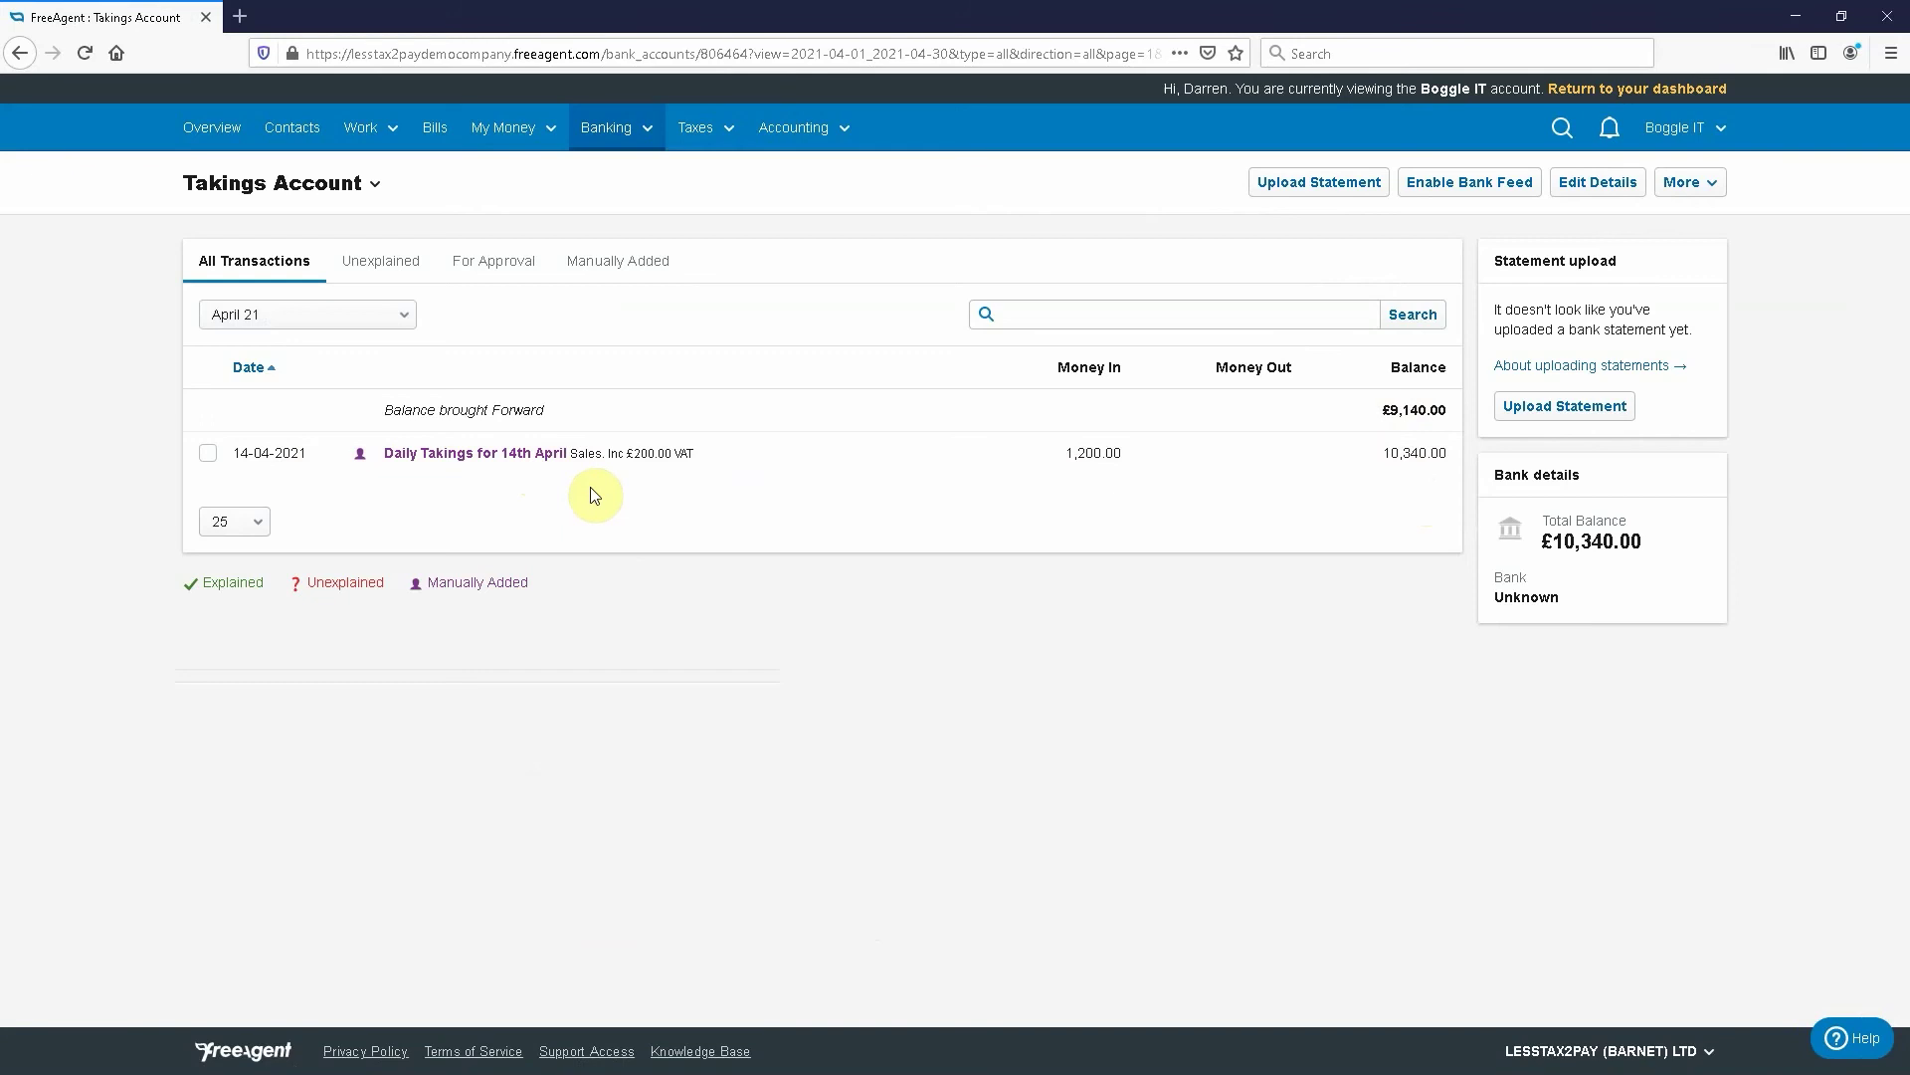
Switch to the Business Current Account, list all its transactions and go to page 135
click(375, 184)
click(318, 225)
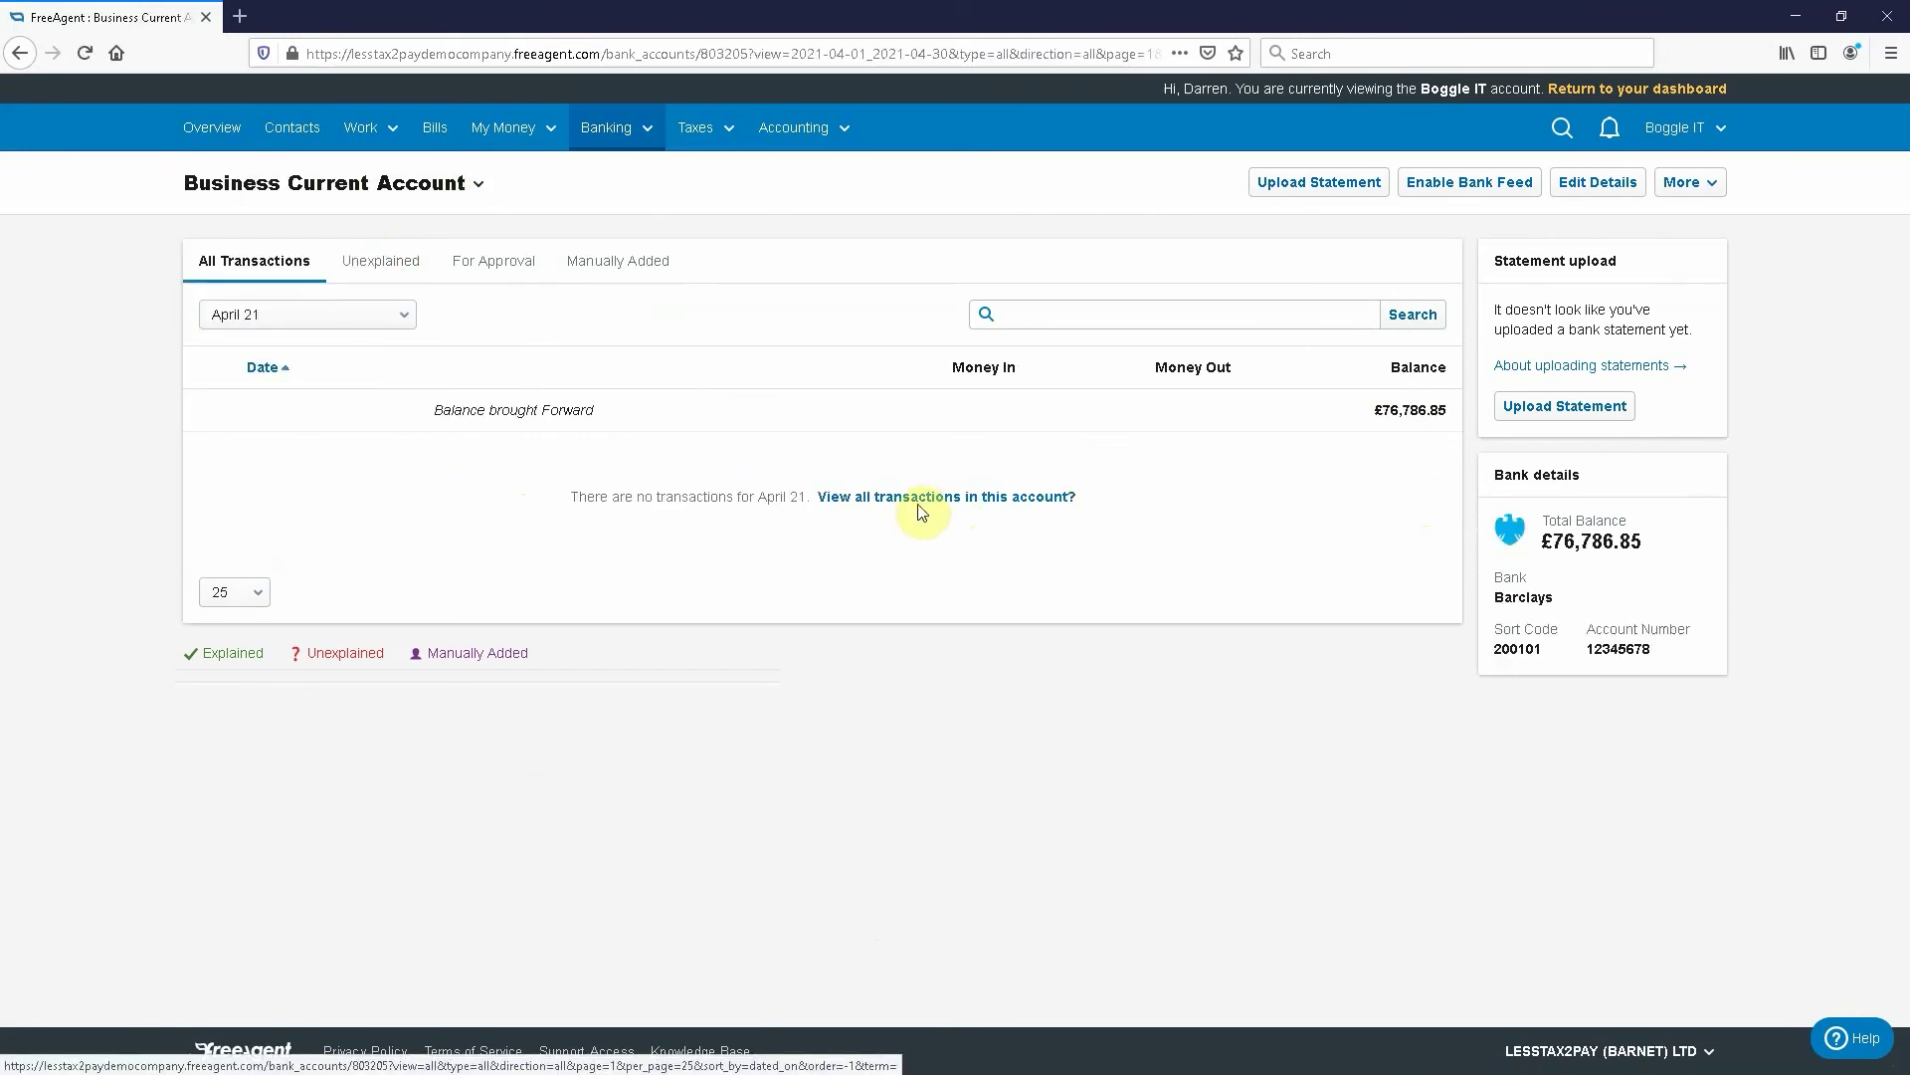
click(915, 497)
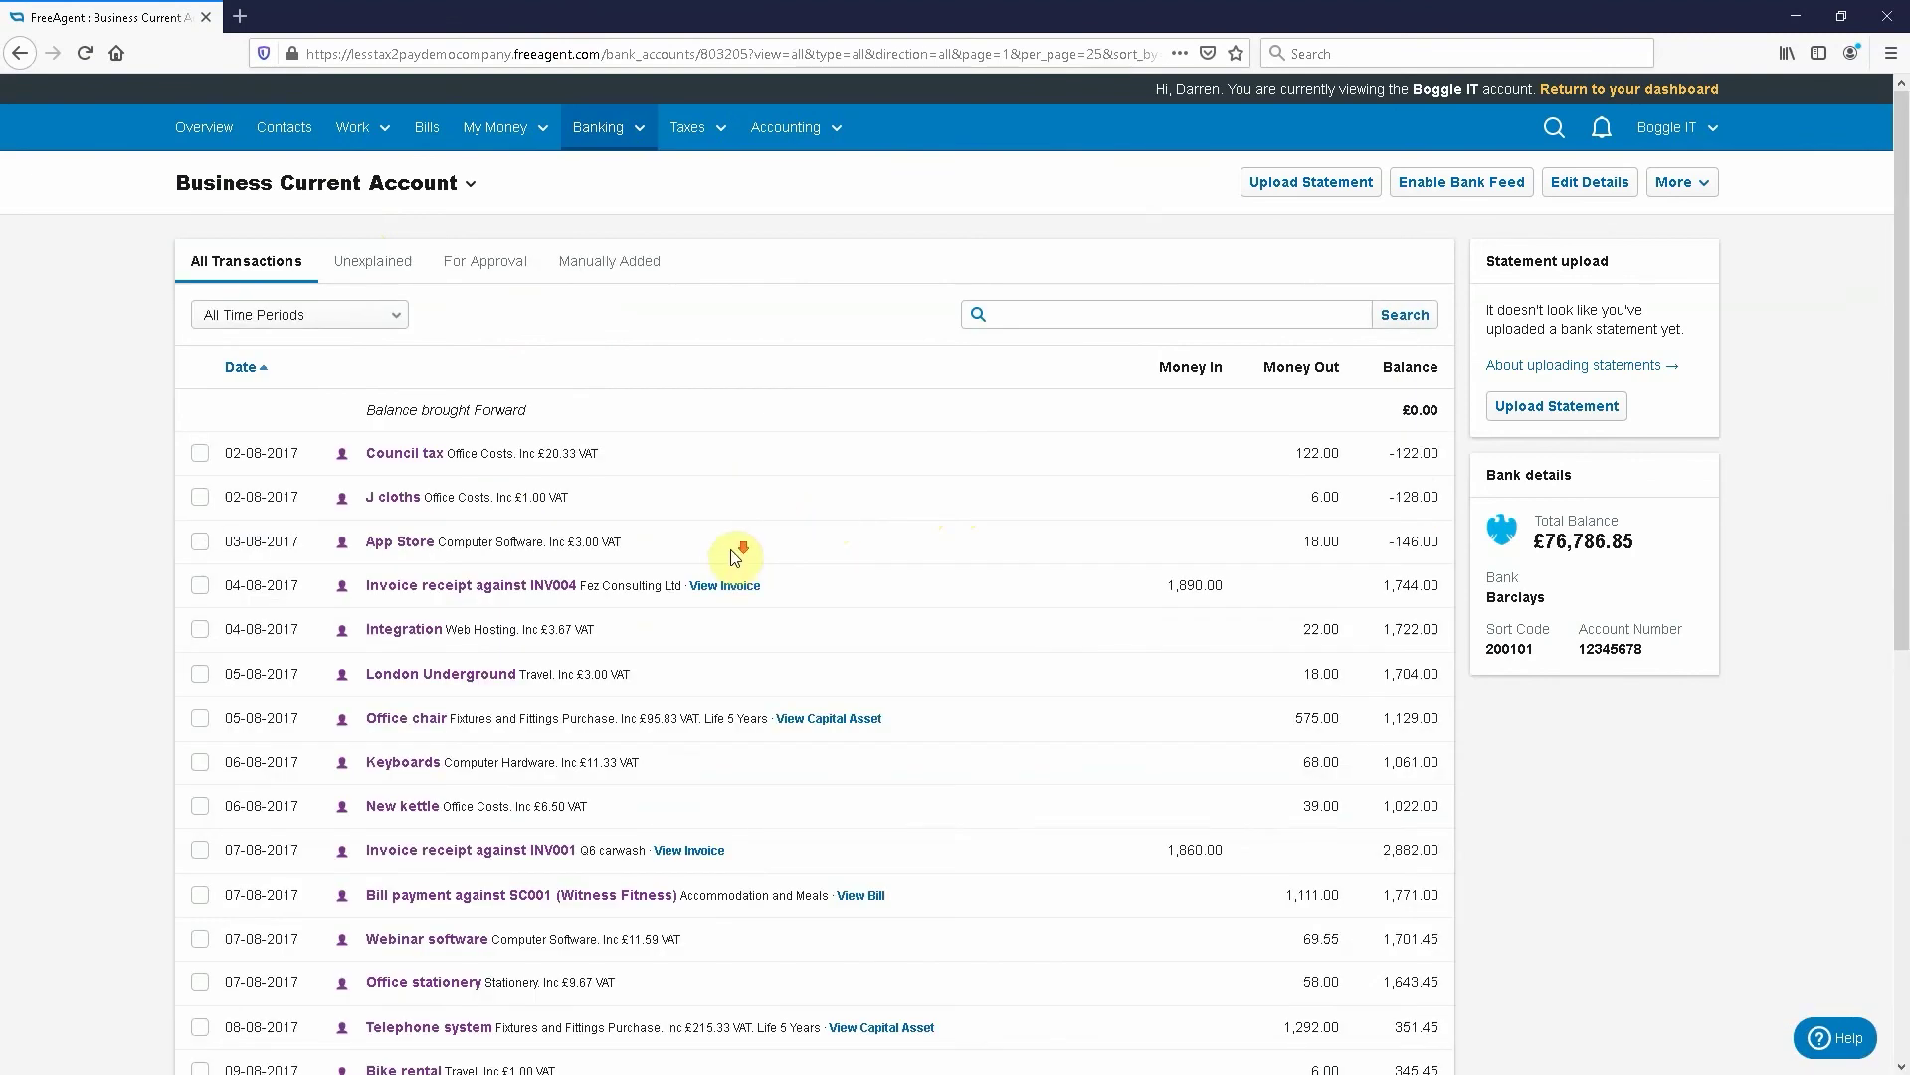
scroll(742, 554, down, 10)
click(1361, 886)
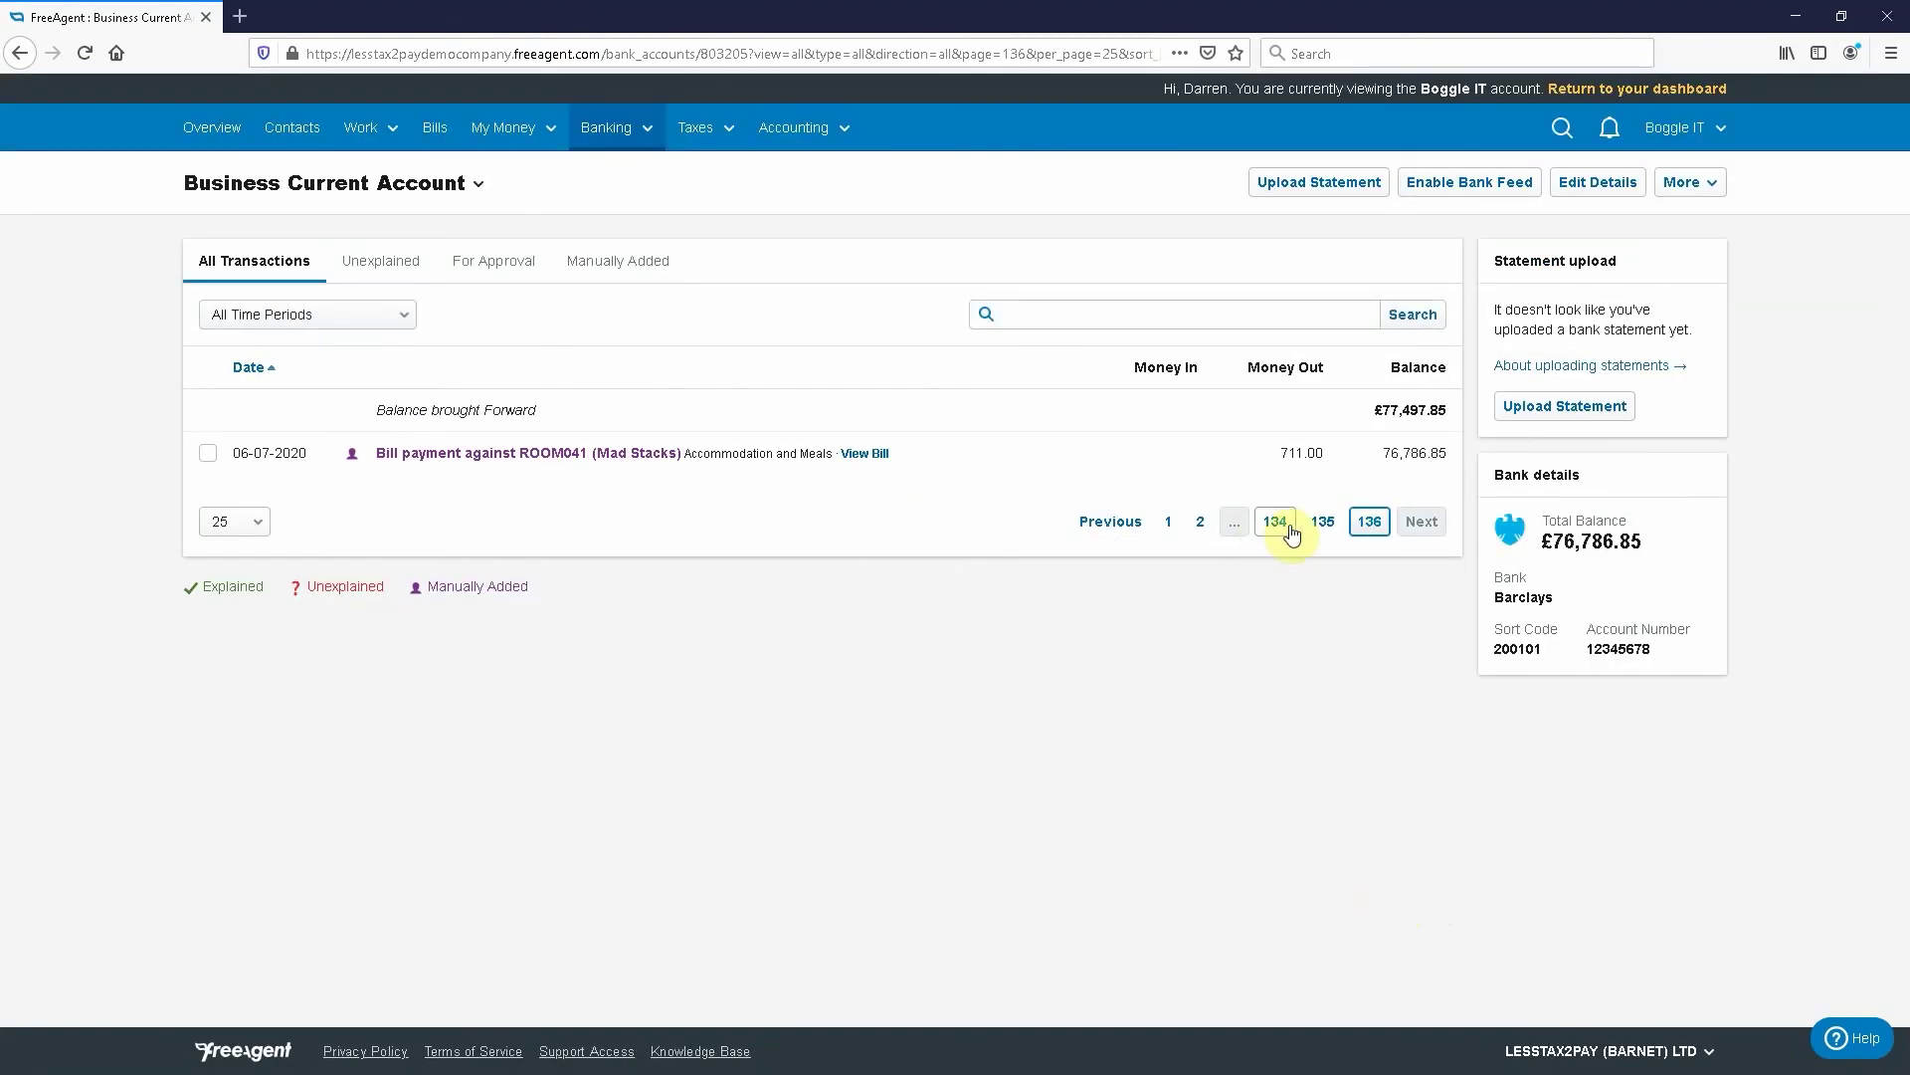
click(1315, 524)
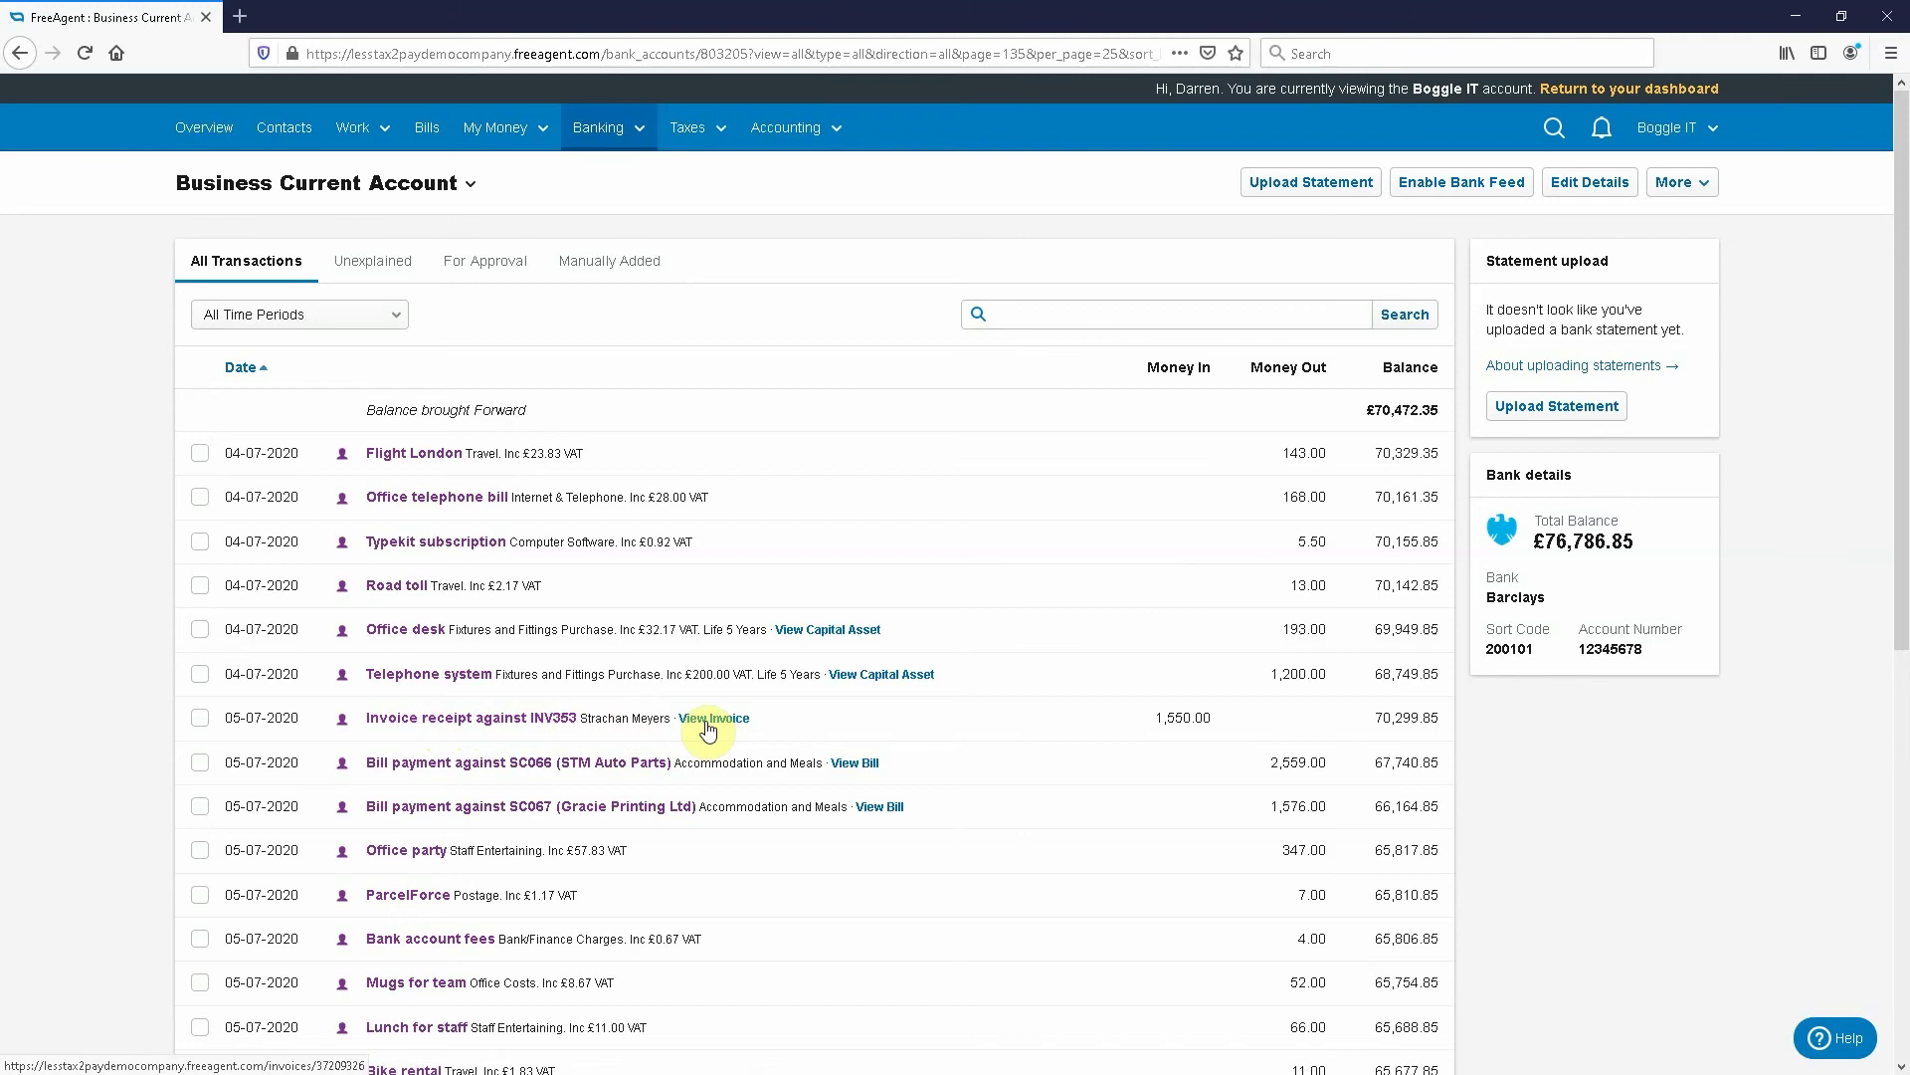
Change the 1,550.00 invoice receipt dated 05-07-2020 to a Transfer from Another Account from the Takings Account and save it
click(480, 723)
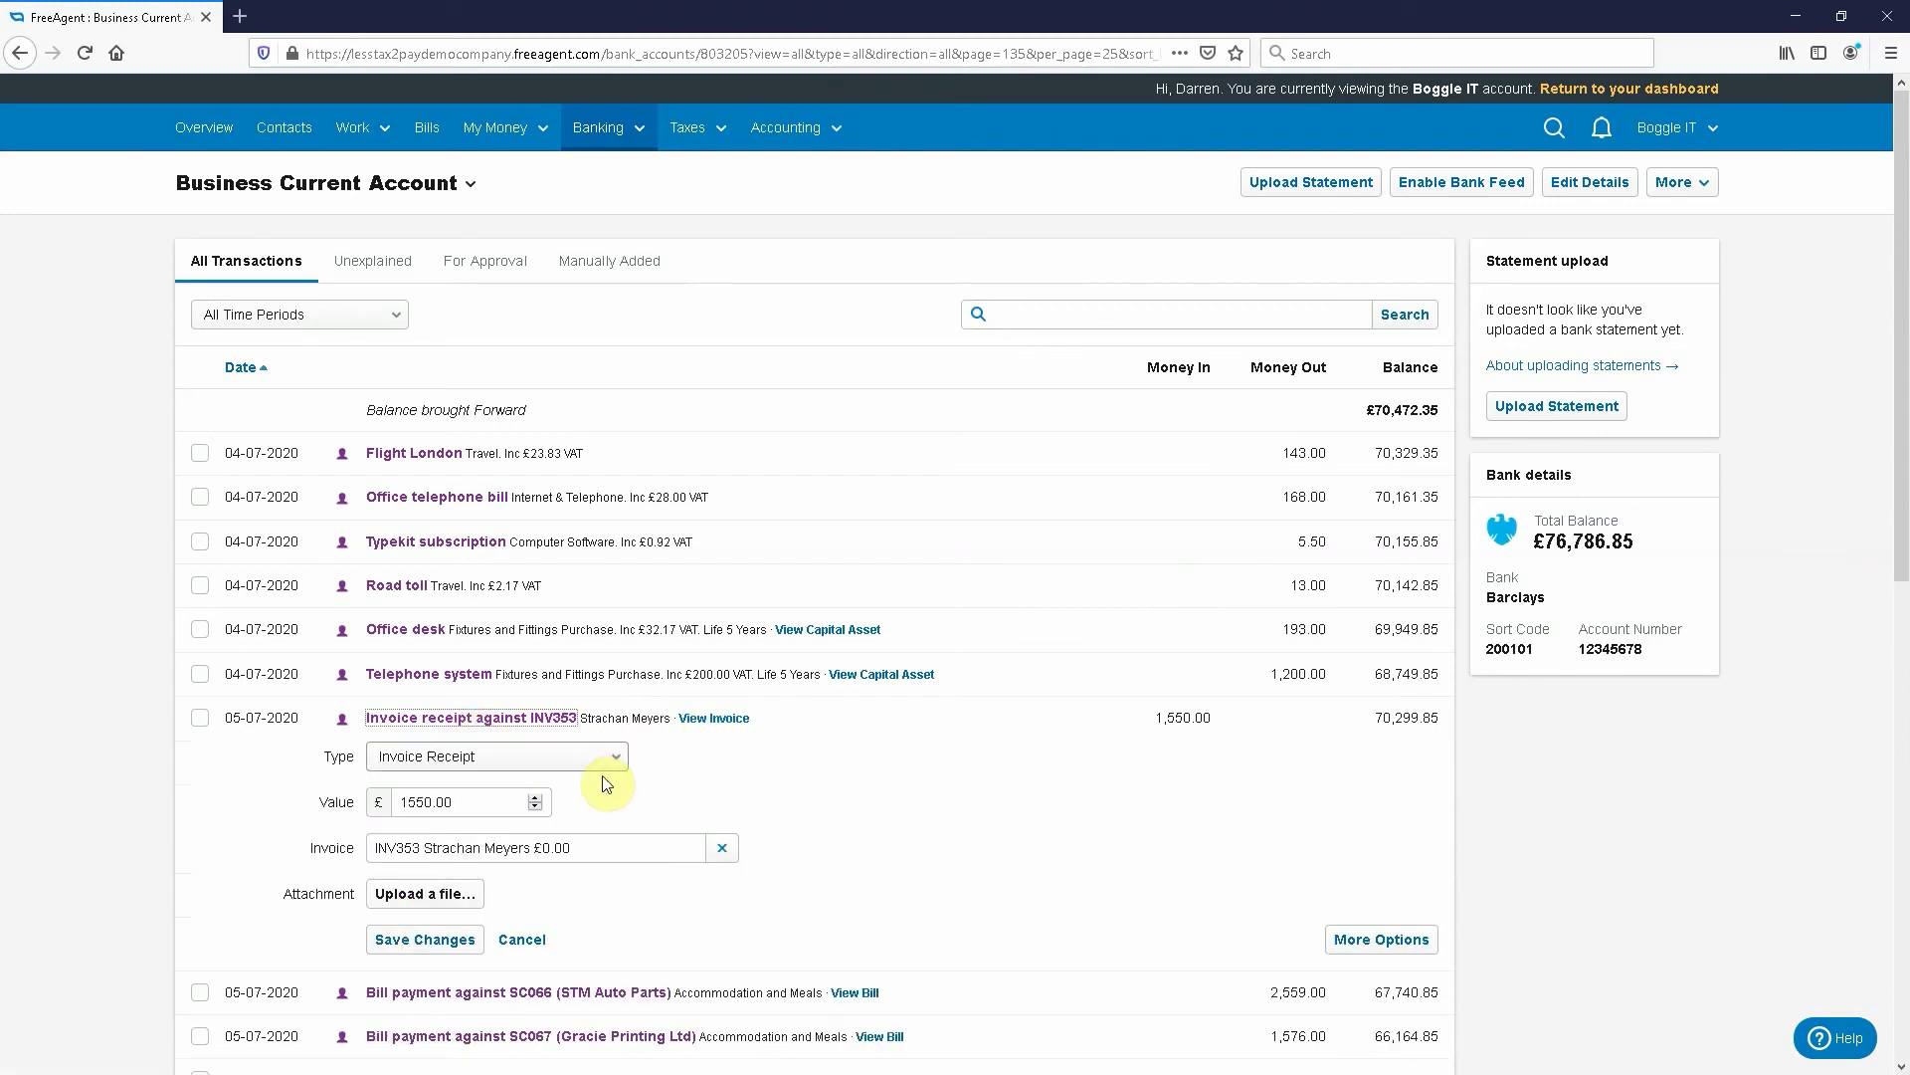
scroll(587, 782, down, 2)
click(606, 554)
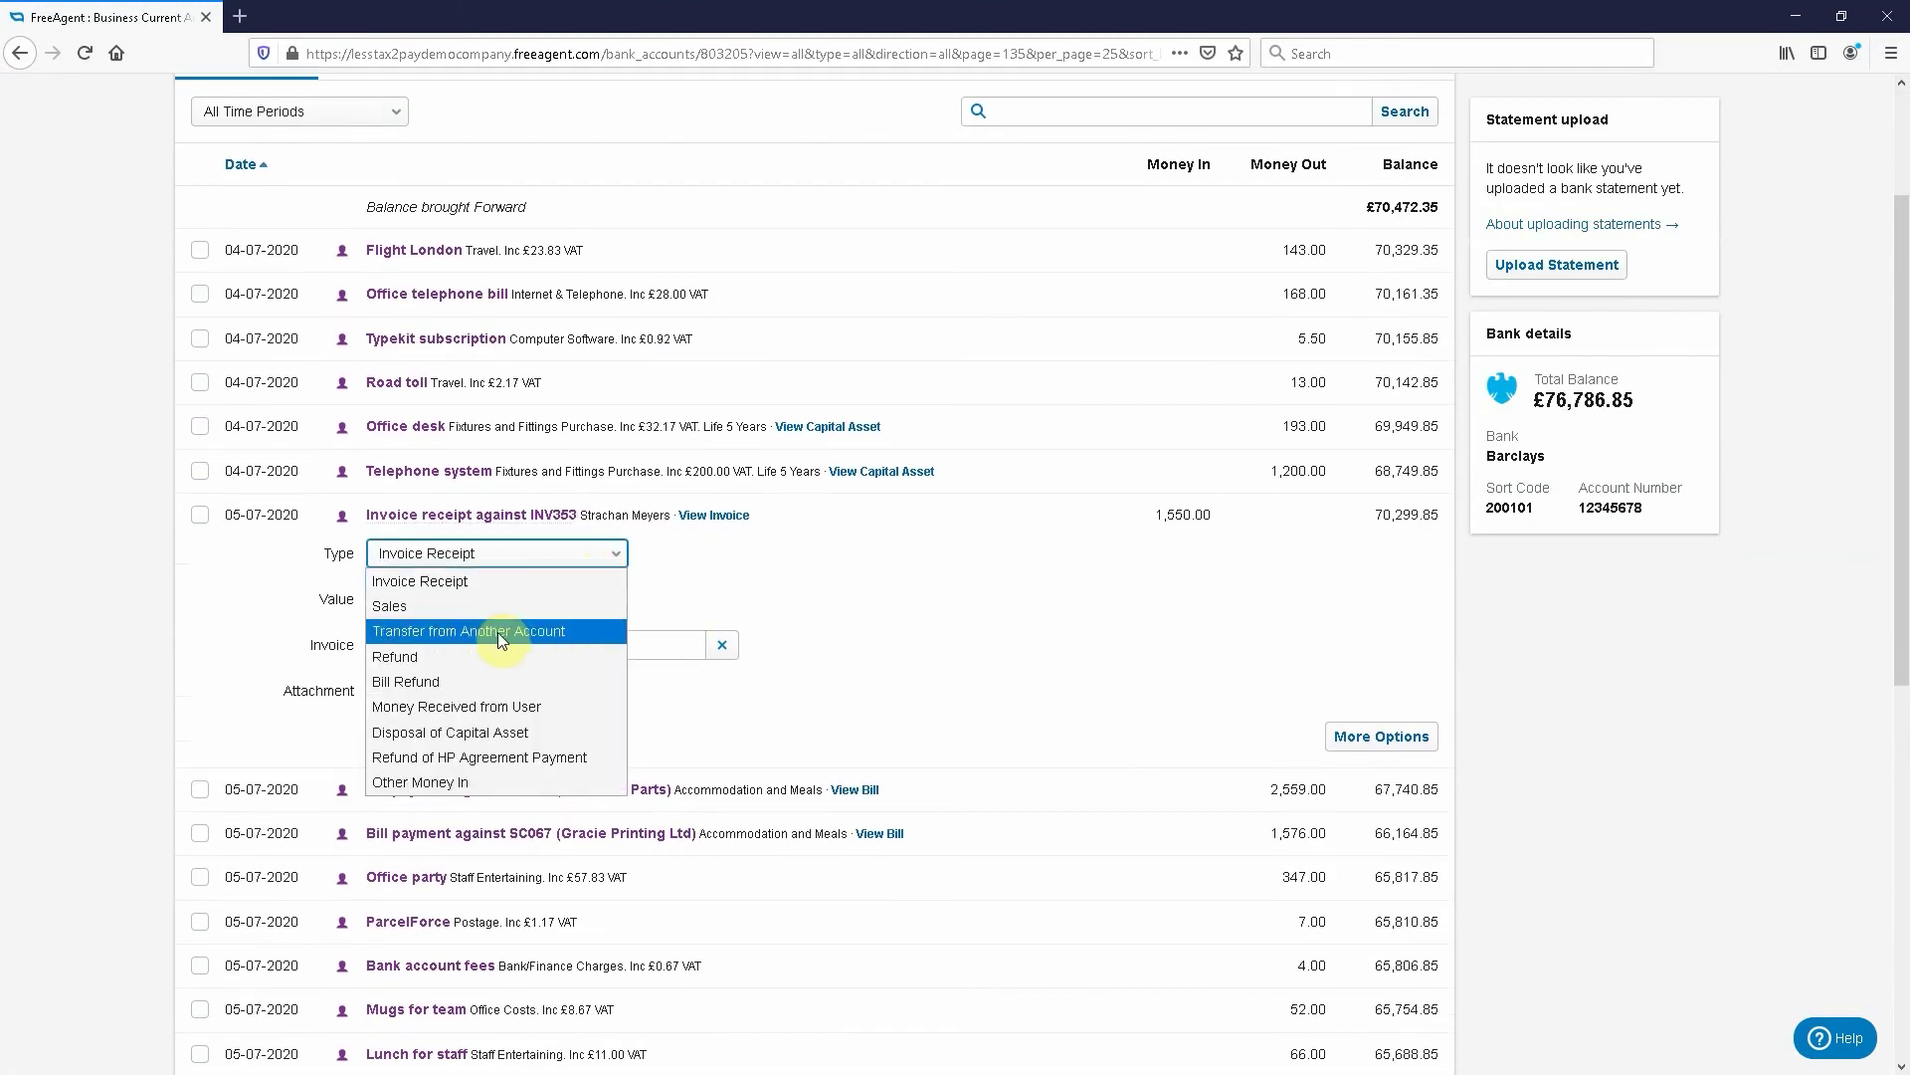
click(478, 631)
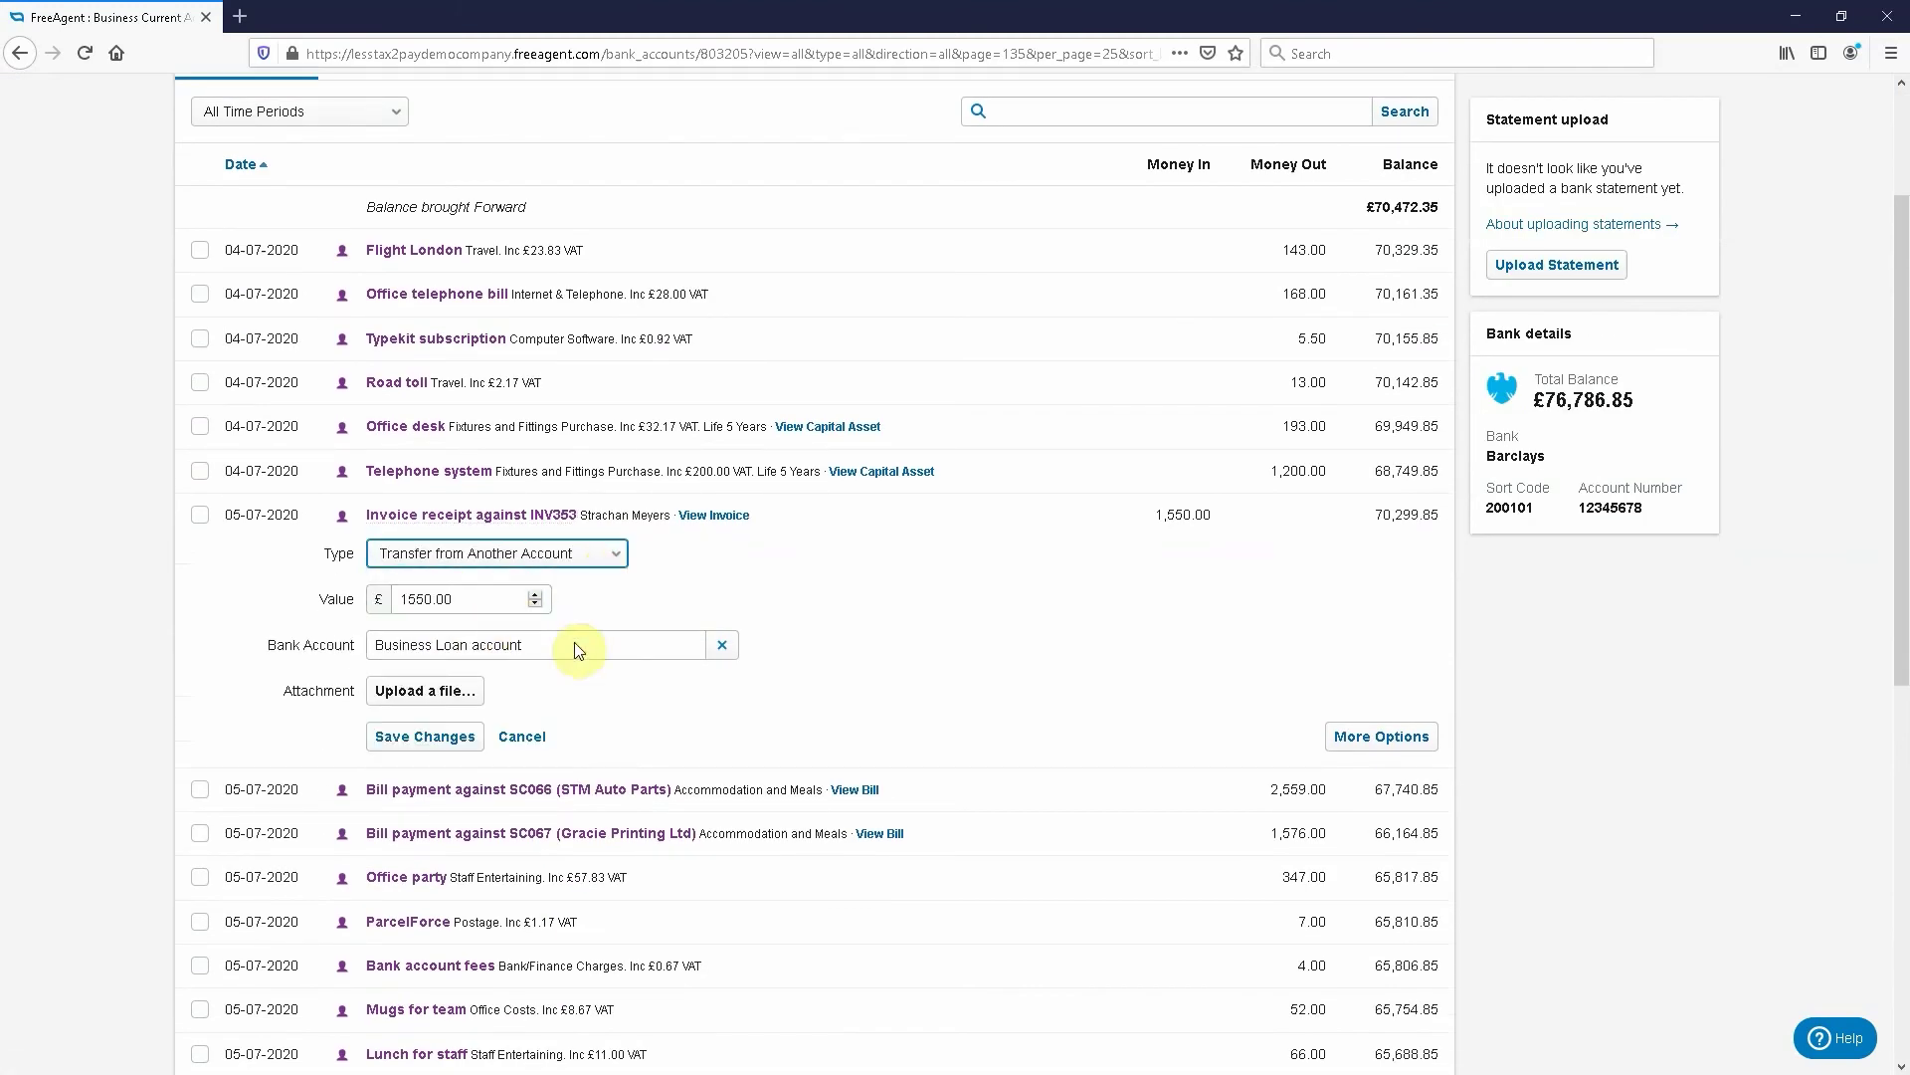
click(625, 643)
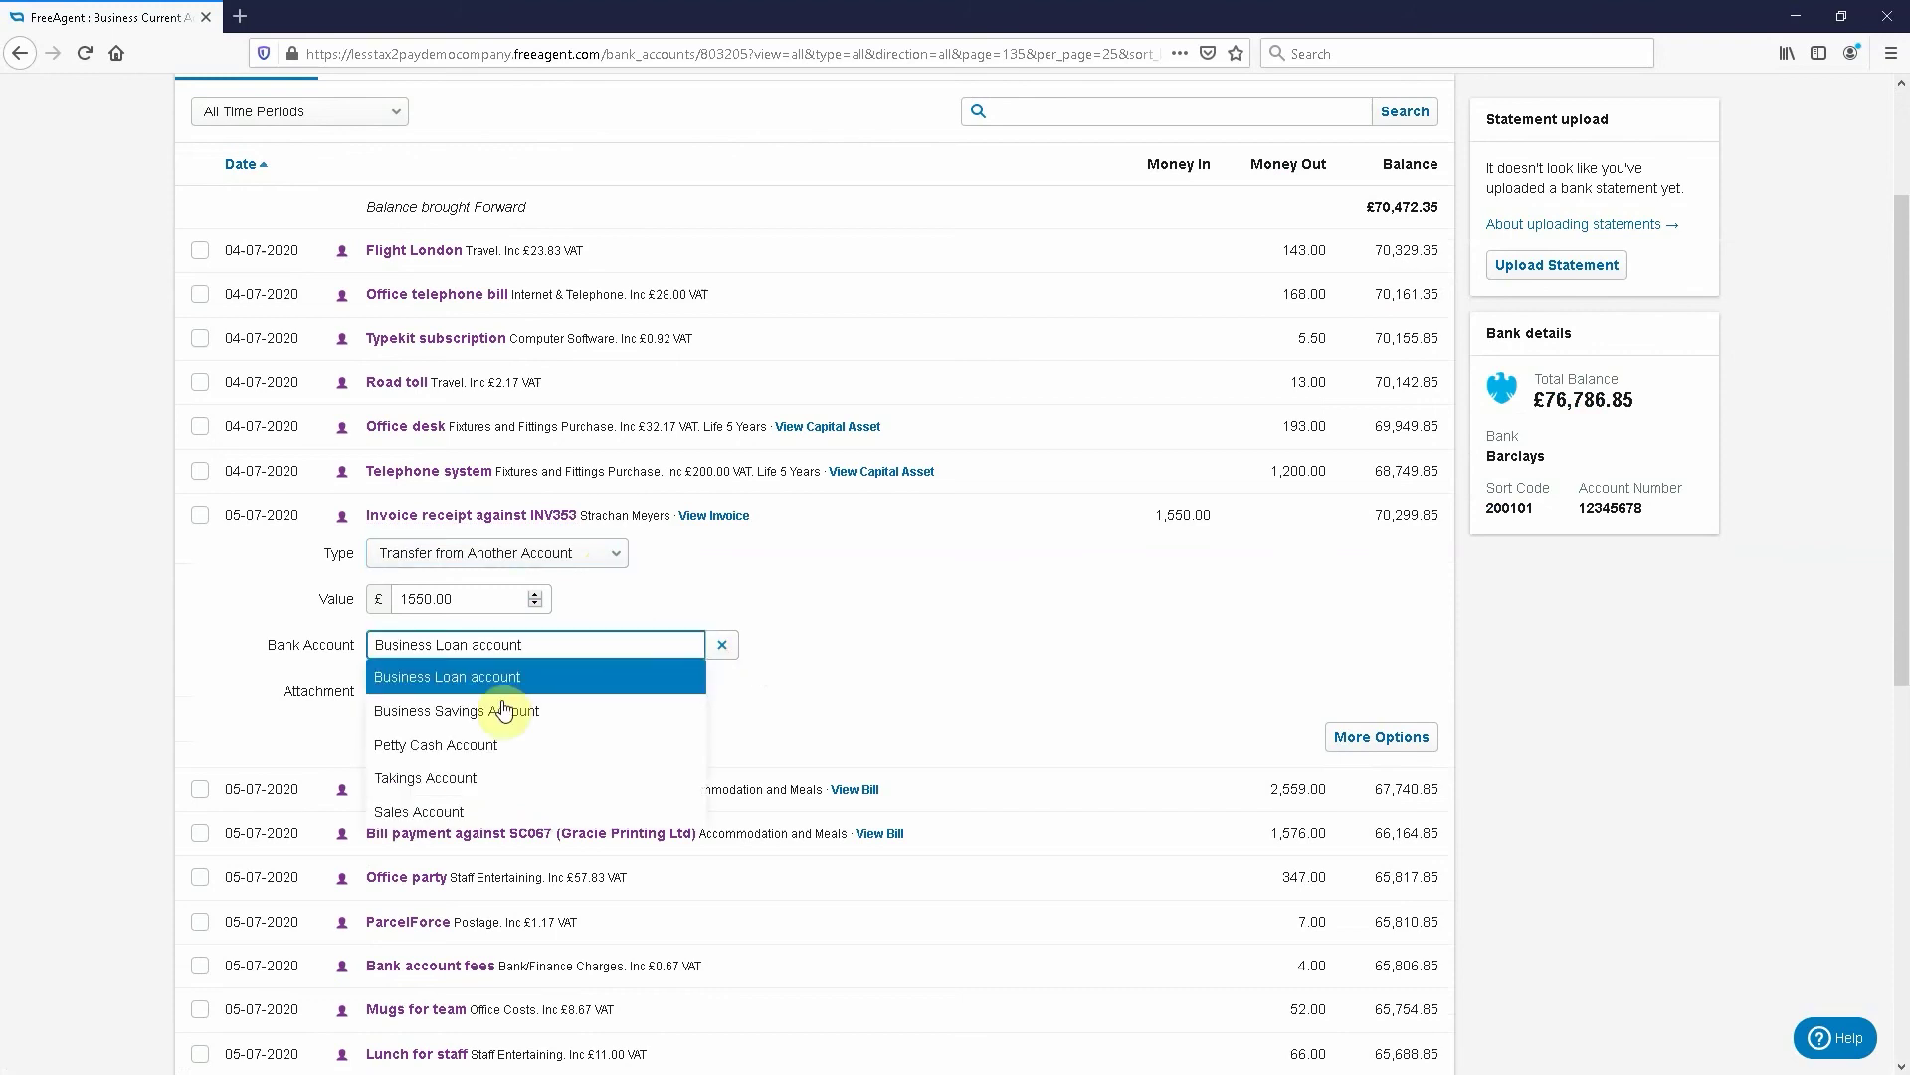
click(439, 778)
click(454, 739)
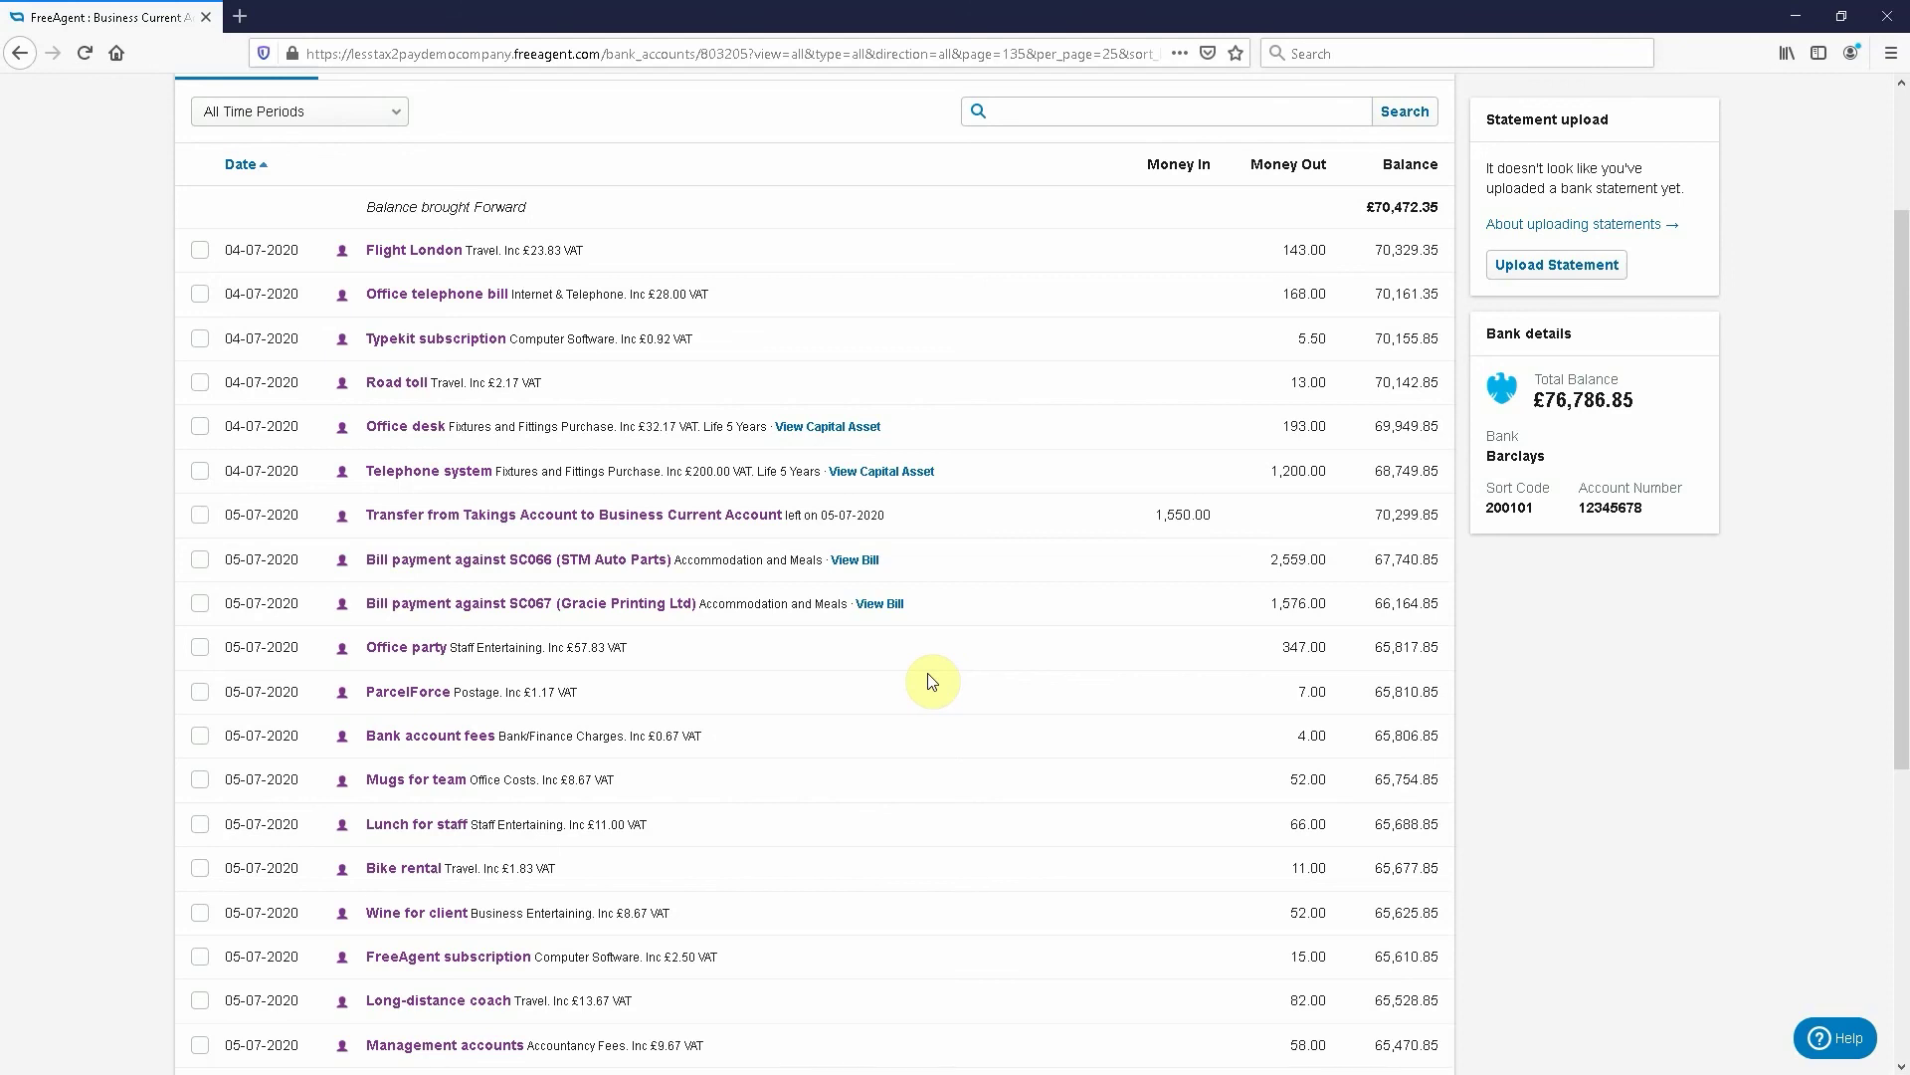
Switch to the Takings Account and show its transactions for July 20 to check the transfer
scroll(932, 682, up, 3)
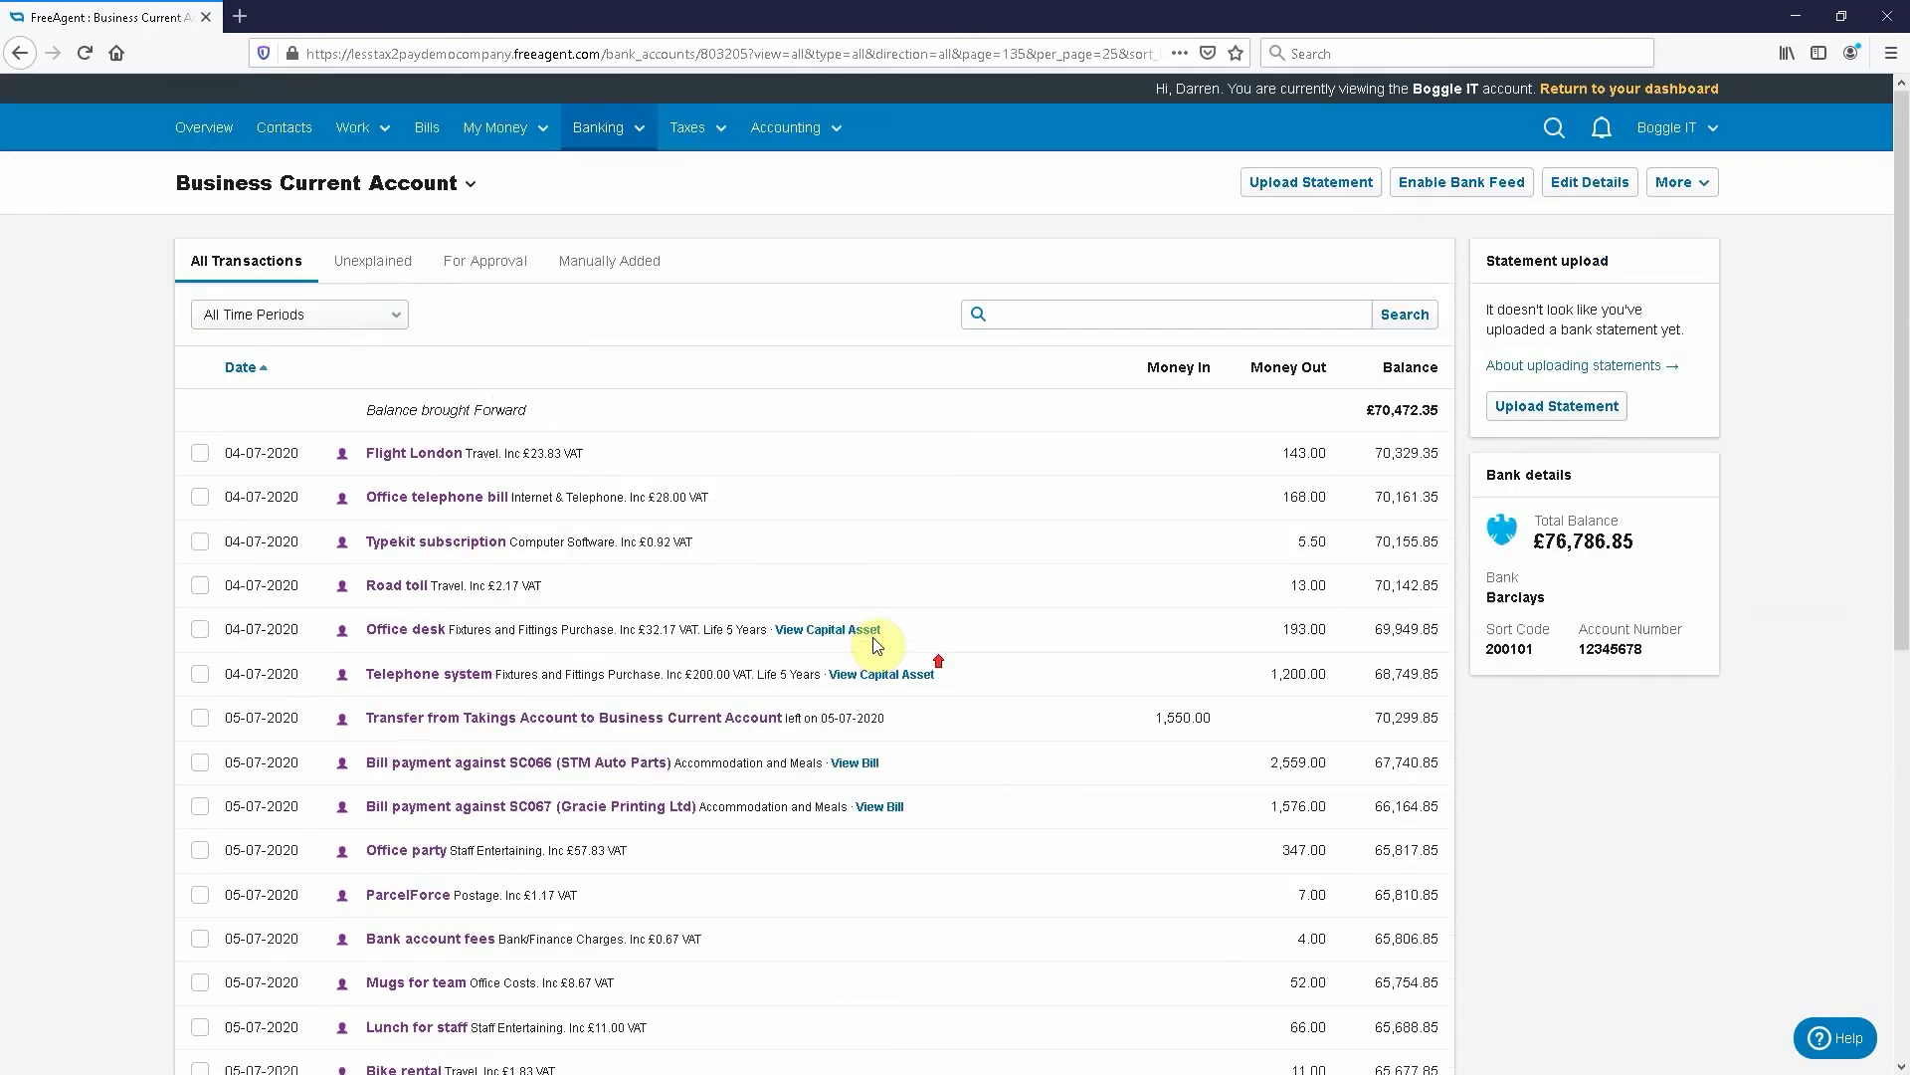
click(401, 189)
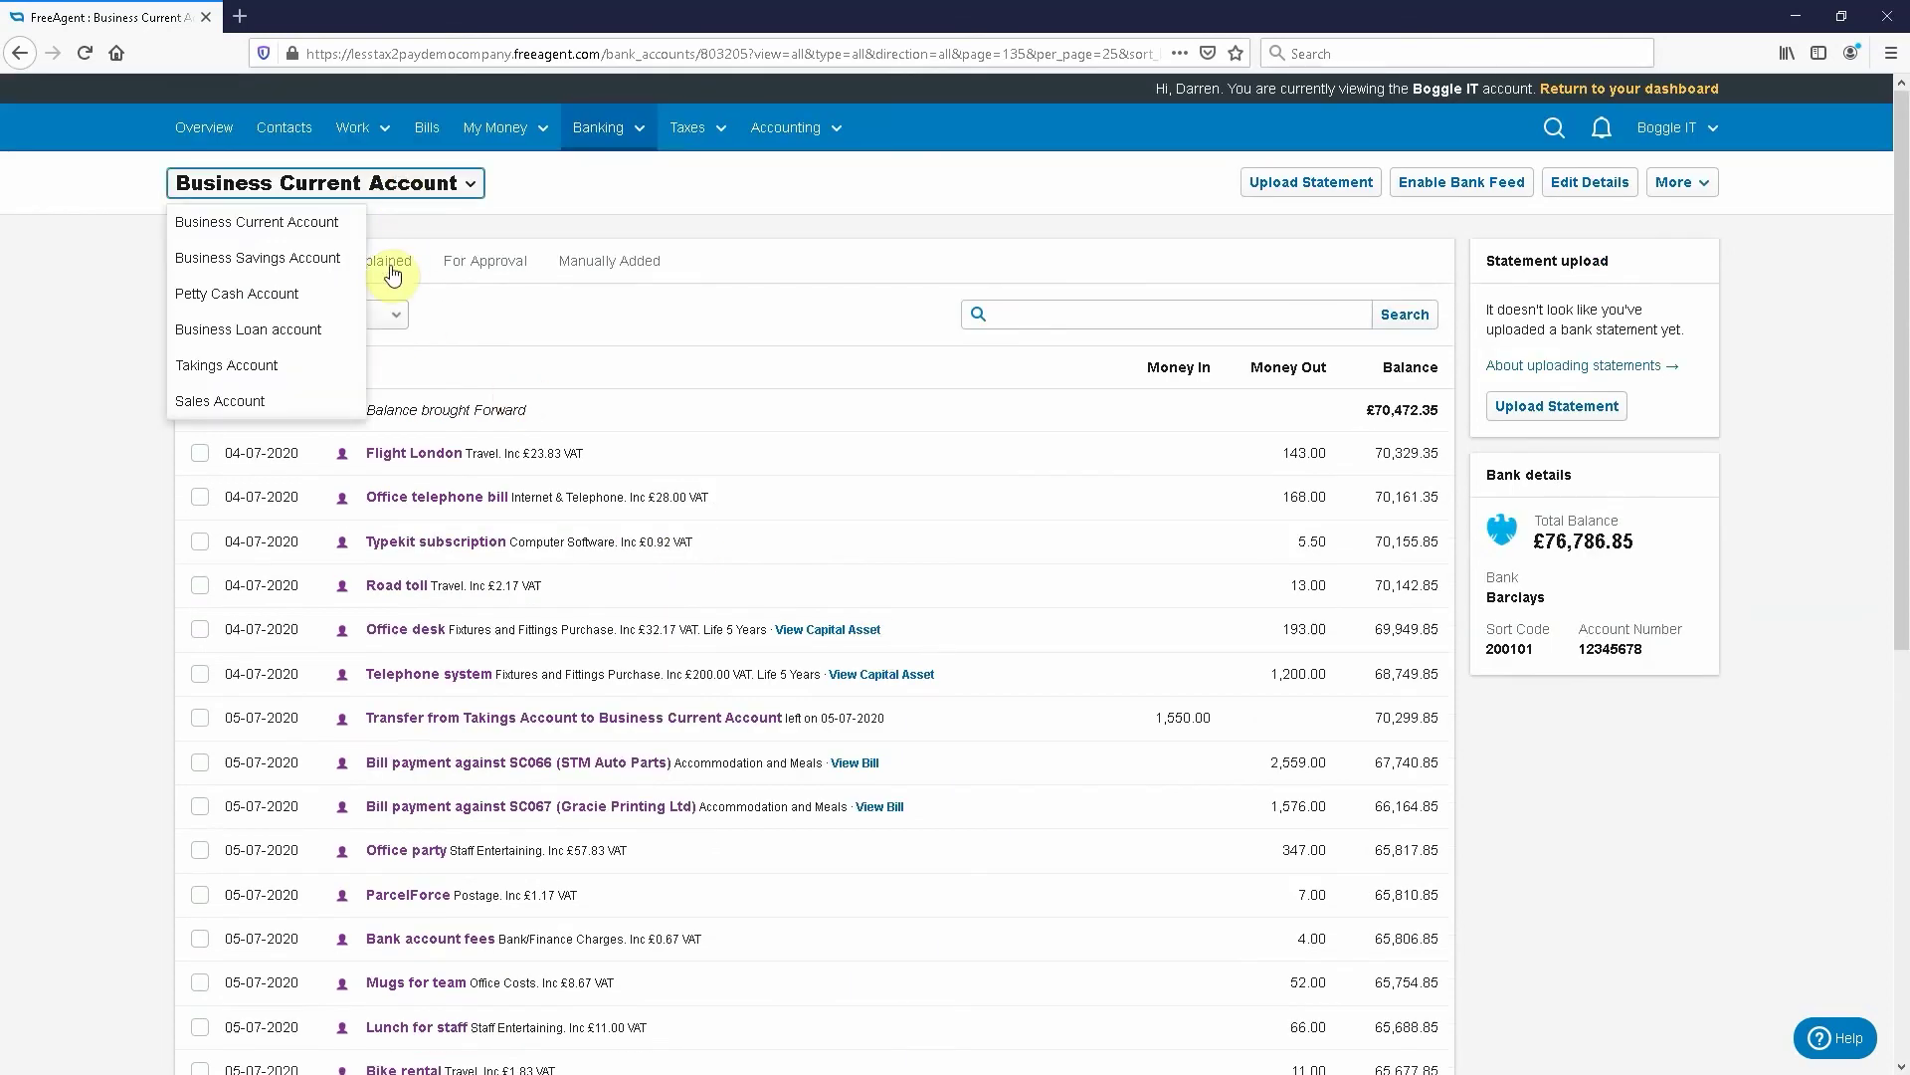
click(273, 365)
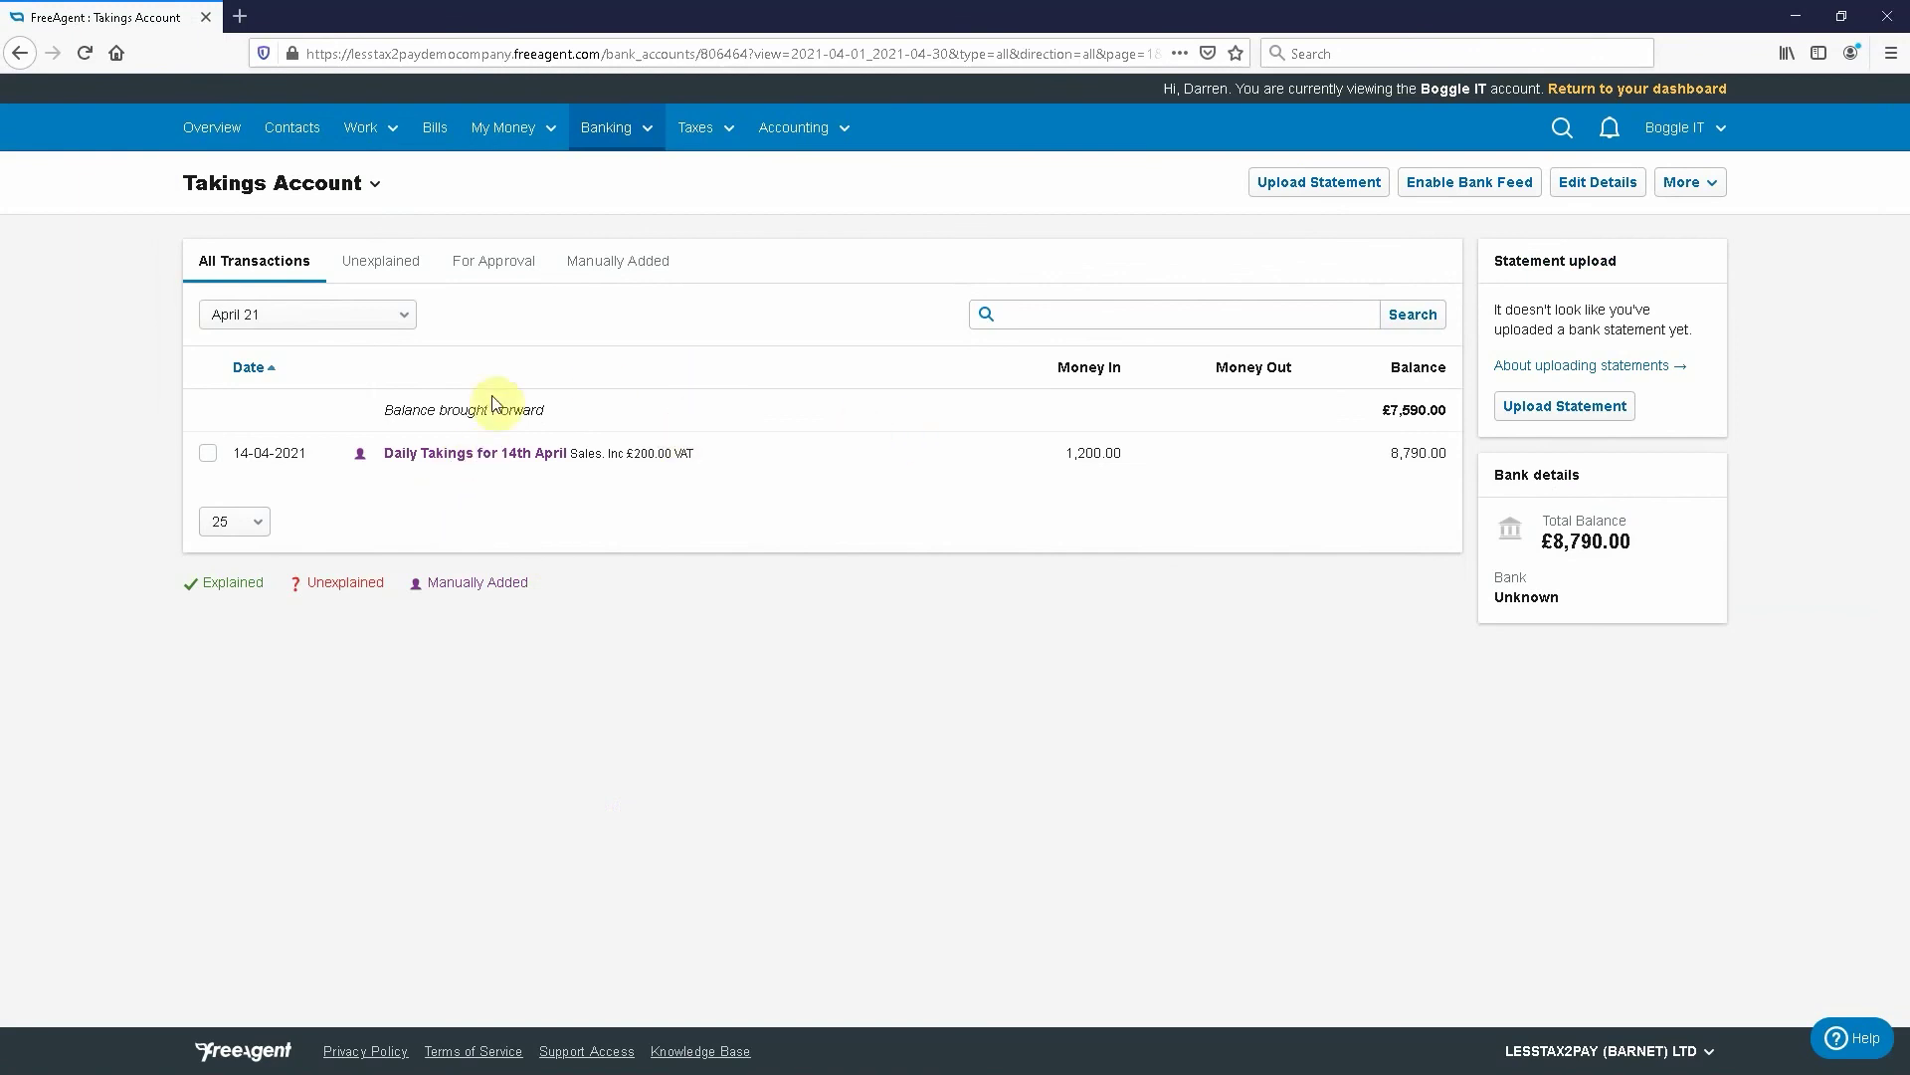
click(356, 314)
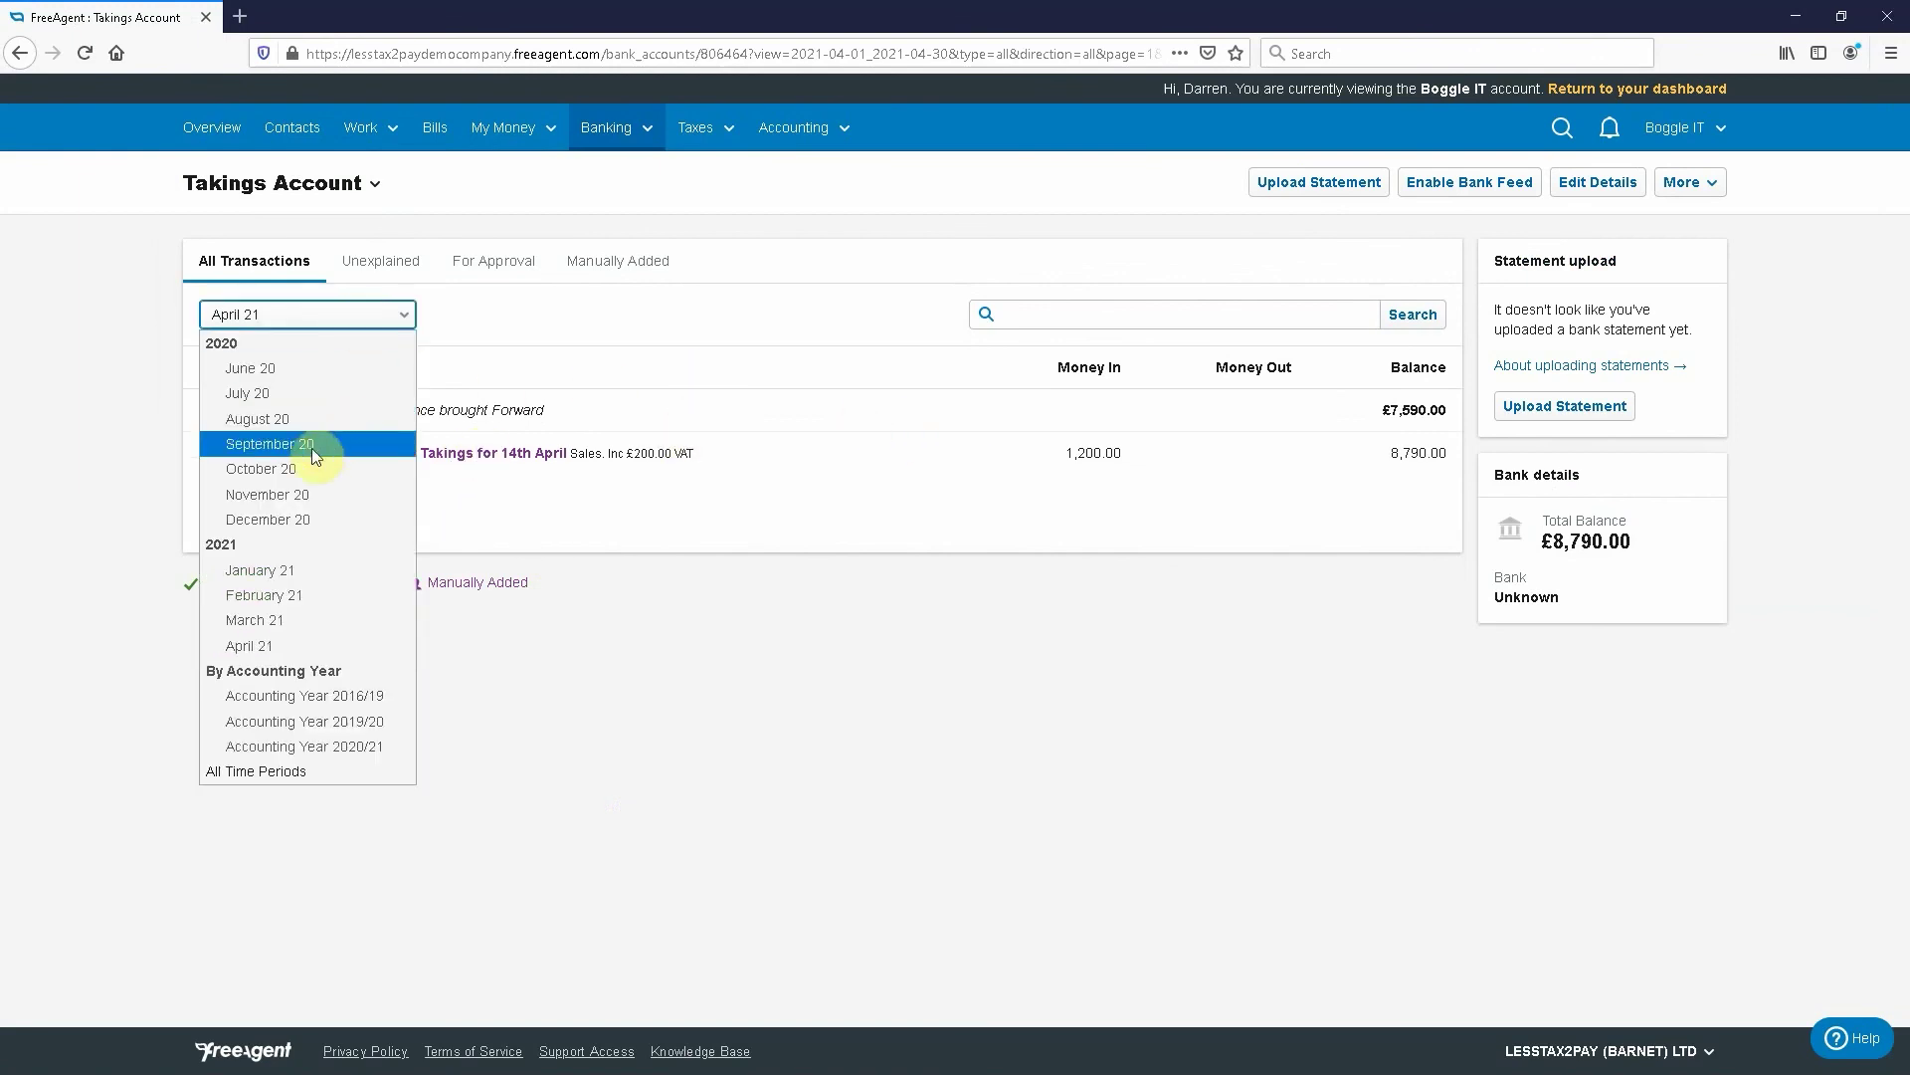
click(290, 394)
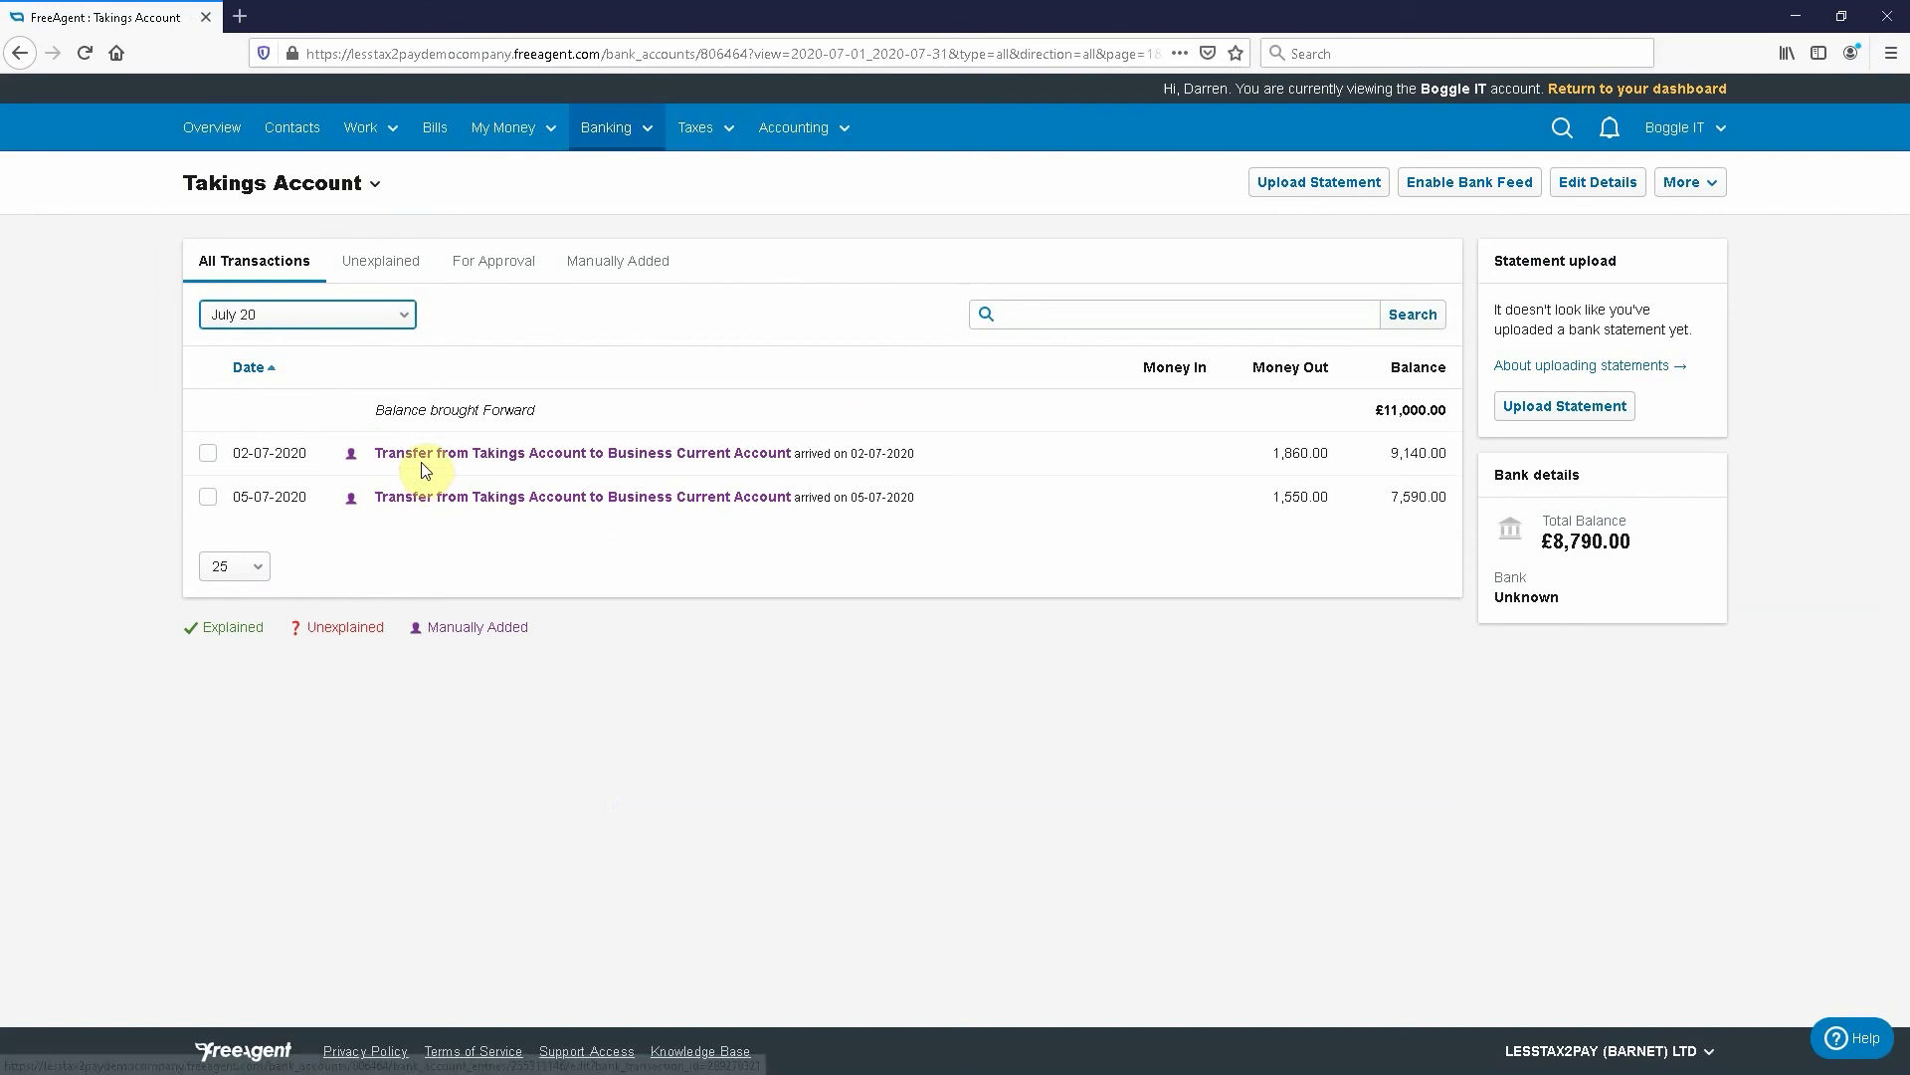